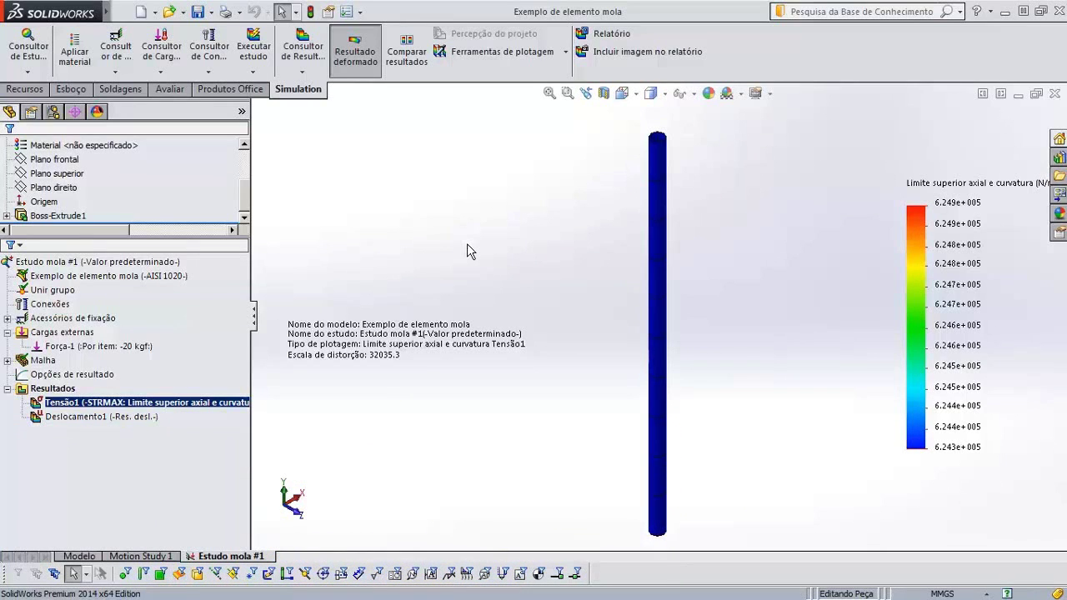
Collapse the Cargas externas folder and view the Deslocamento1 displacement plot followed by the Tensão1 stress plot.
{"action": "left_click", "coordinate": [104, 347]}
{"action": "left_click", "coordinate": [60, 331]}
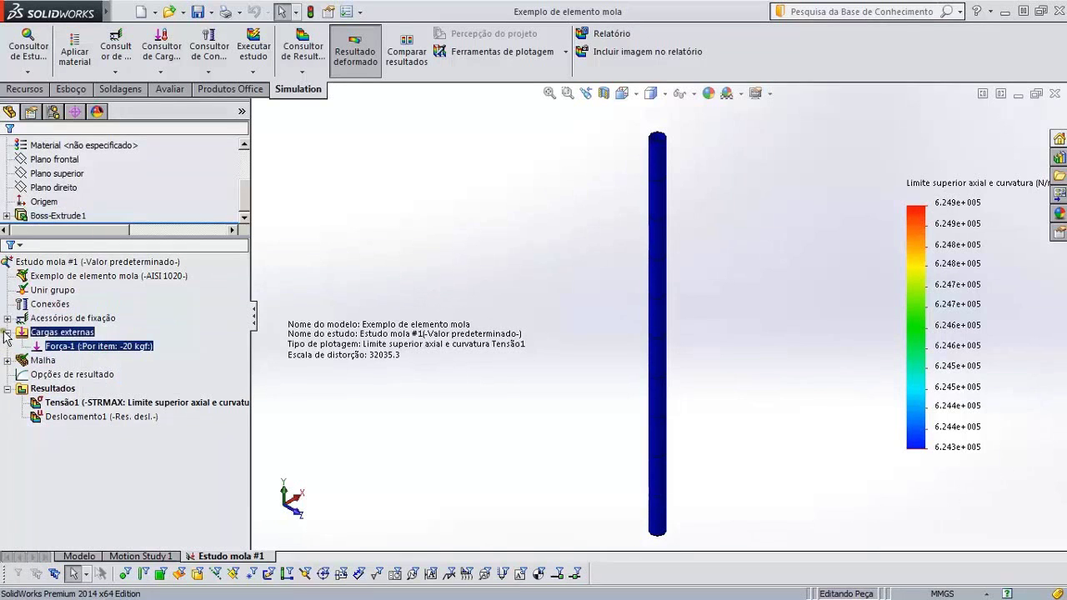
{"action": "left_click", "coordinate": [7, 332]}
{"action": "left_click", "coordinate": [79, 388]}
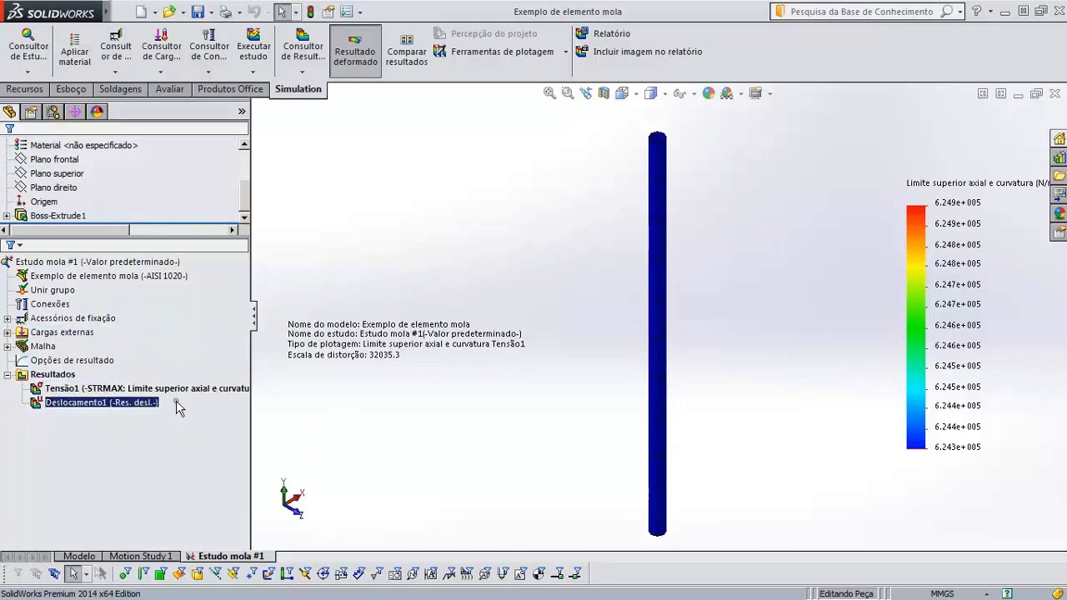
{"action": "double_click", "coordinate": [67, 406]}
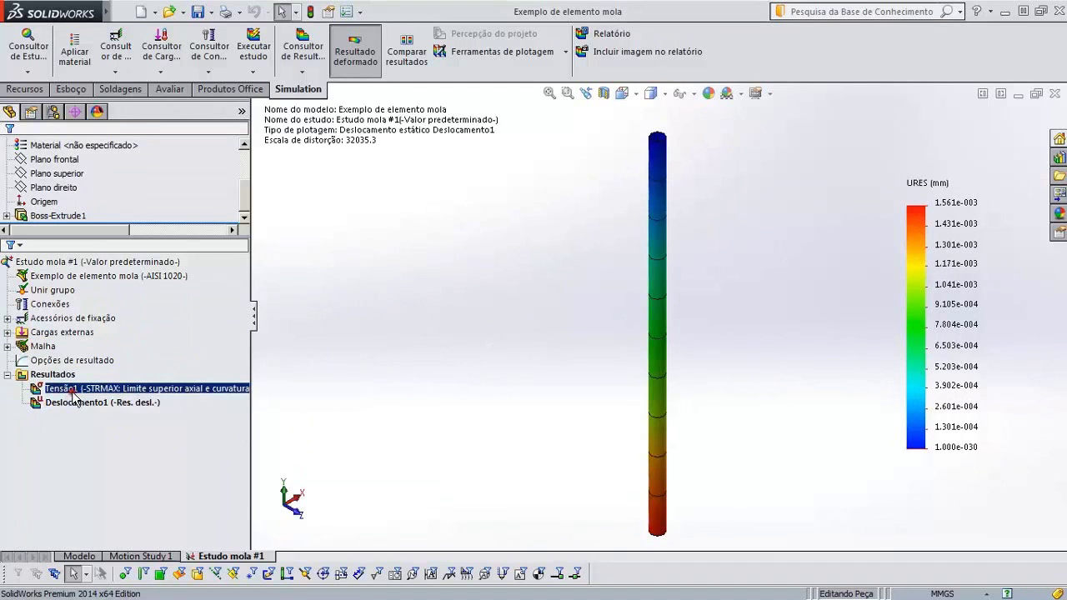
{"action": "double_click", "coordinate": [74, 391]}
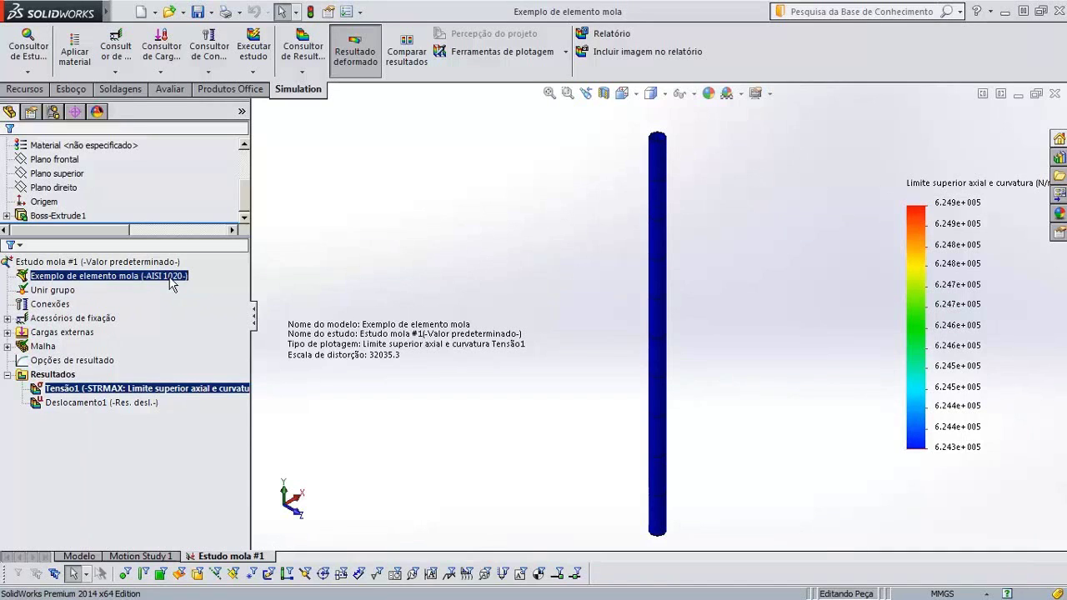
{"action": "left_click", "coordinate": [46, 375]}
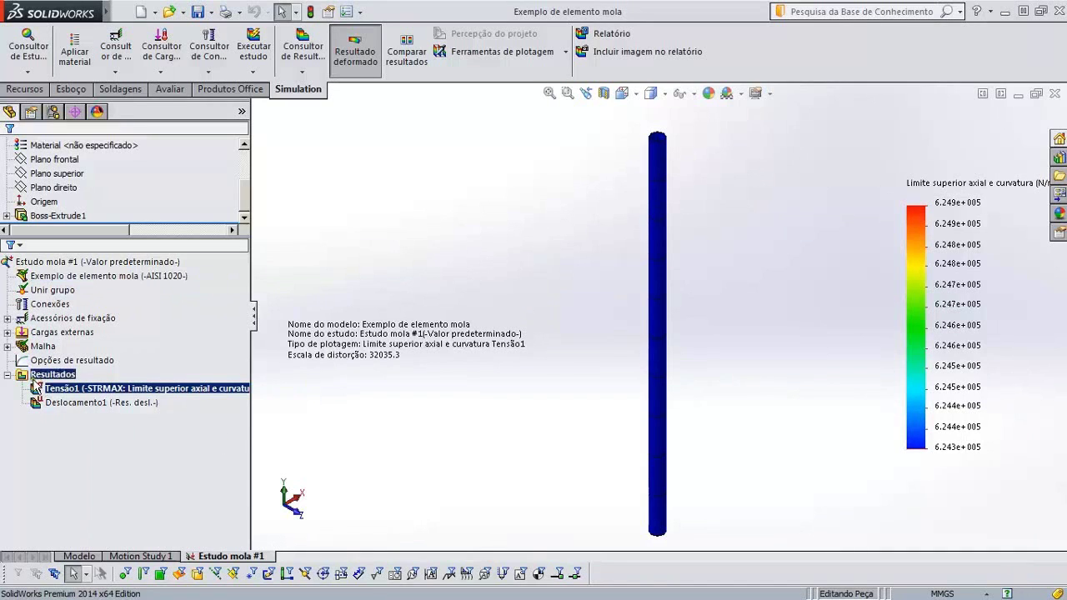
{"action": "left_click", "coordinate": [8, 377]}
{"action": "left_click", "coordinate": [413, 355]}
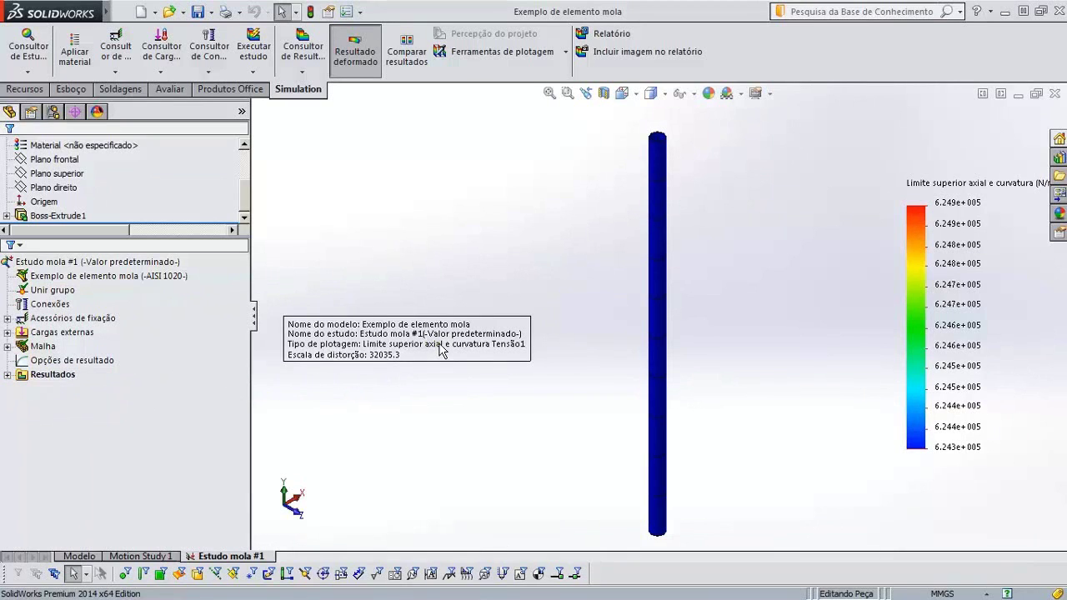
{"action": "left_click", "coordinate": [49, 375]}
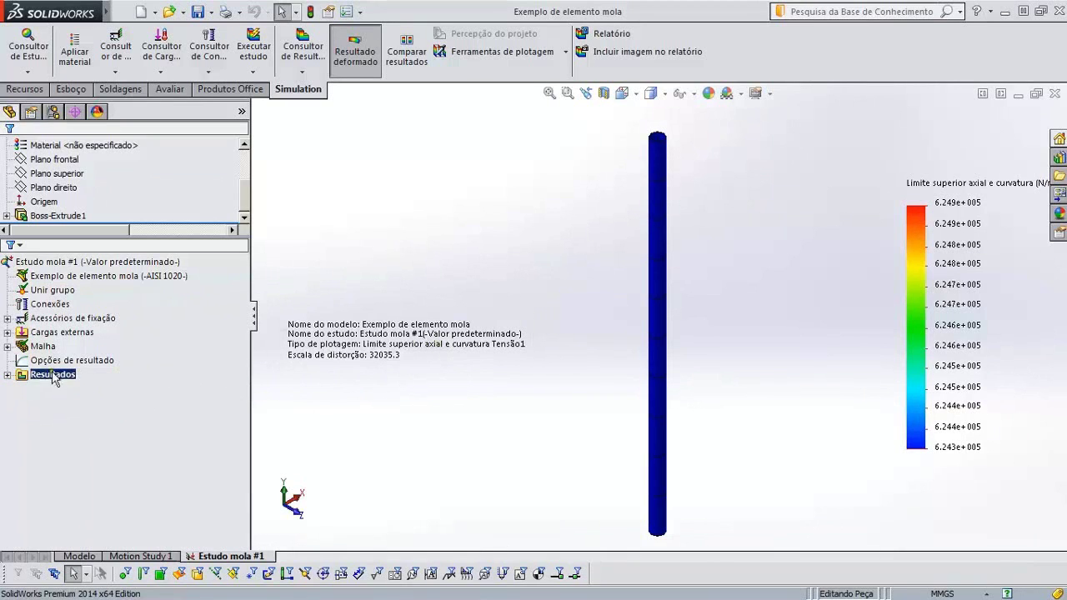
{"action": "left_click", "coordinate": [8, 376]}
{"action": "left_click", "coordinate": [98, 388]}
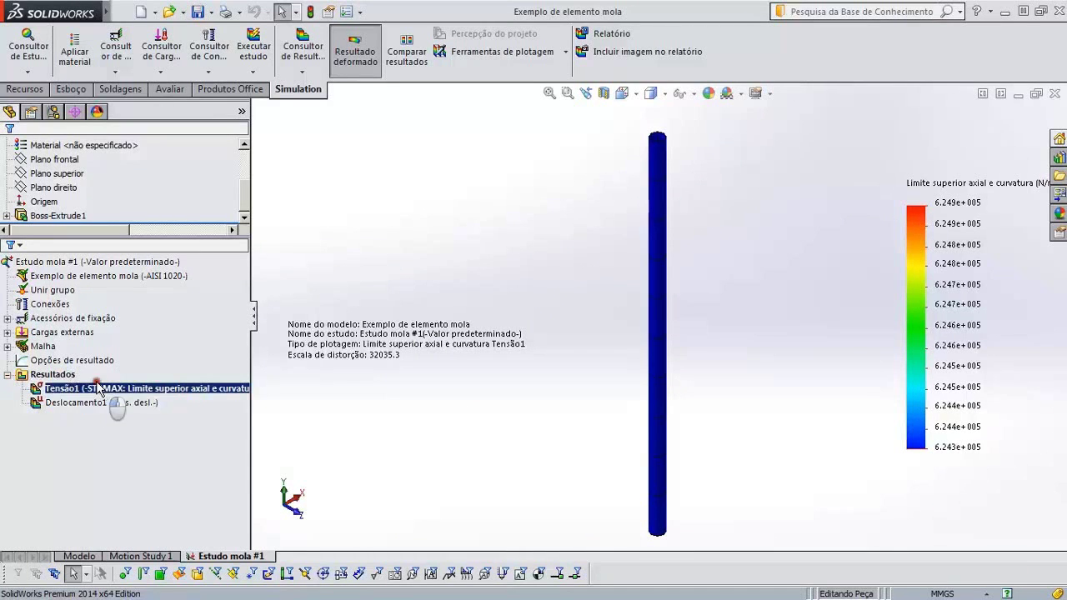
Compare the displacement result with the stress result by activating Deslocamento1 and returning to Tensão1.
{"action": "double_click", "coordinate": [90, 404]}
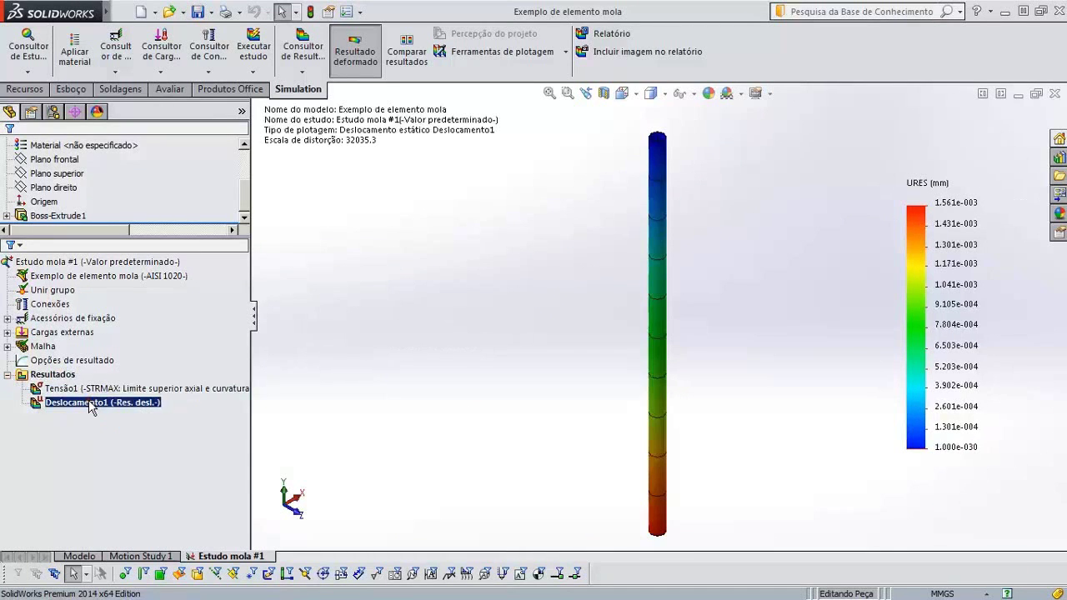
{"action": "left_click", "coordinate": [101, 389], "text": "ctrl"}
{"action": "double_click", "coordinate": [141, 392]}
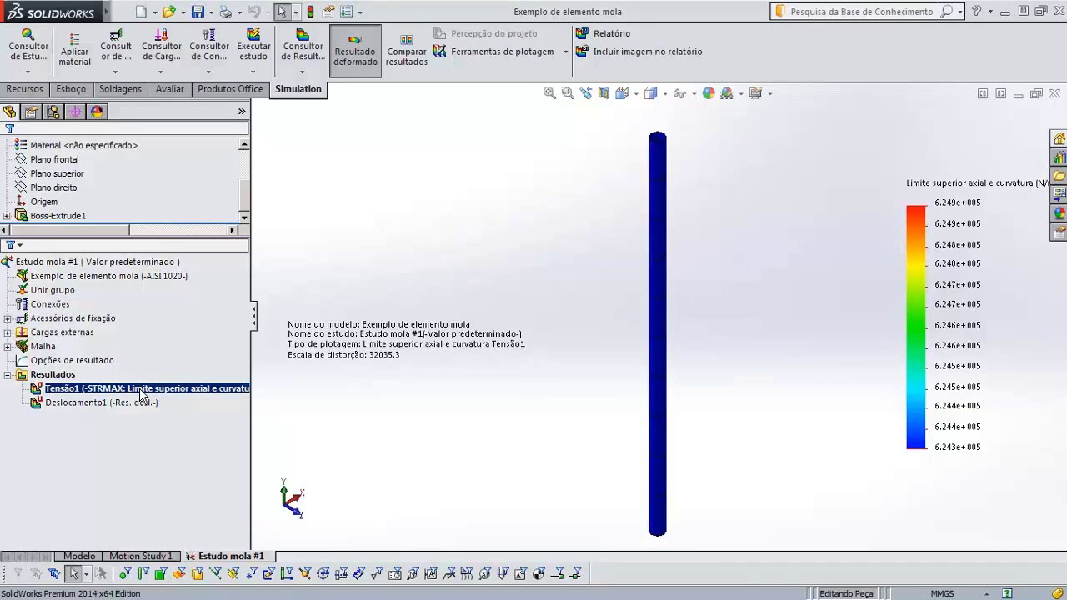
Hide the Tensão1 stress plot to view the plain model, and show the plot again.
{"action": "right_click", "coordinate": [83, 394]}
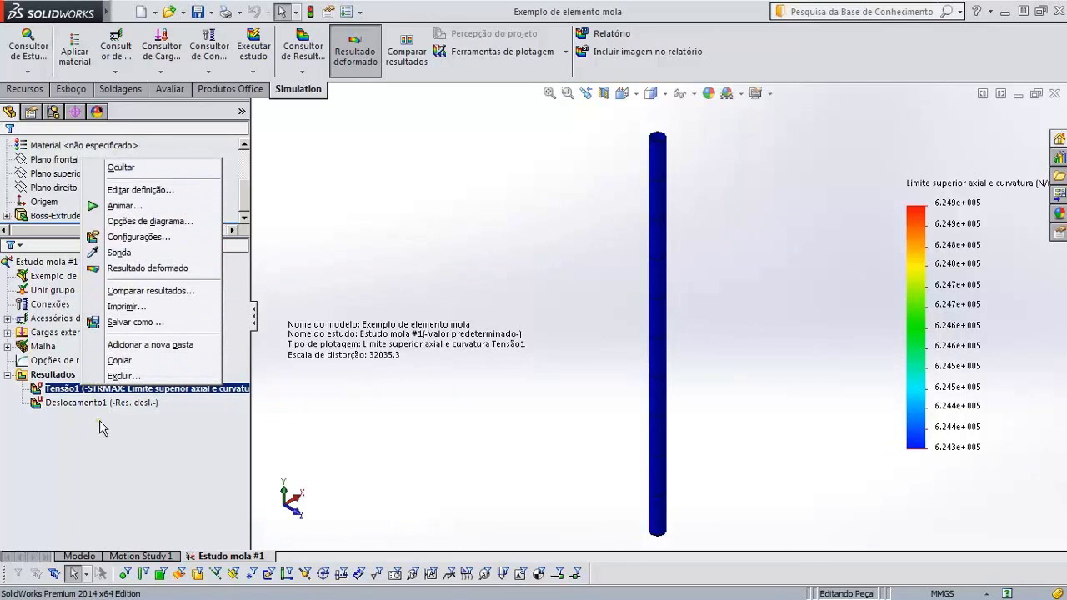
{"action": "left_click", "coordinate": [125, 169]}
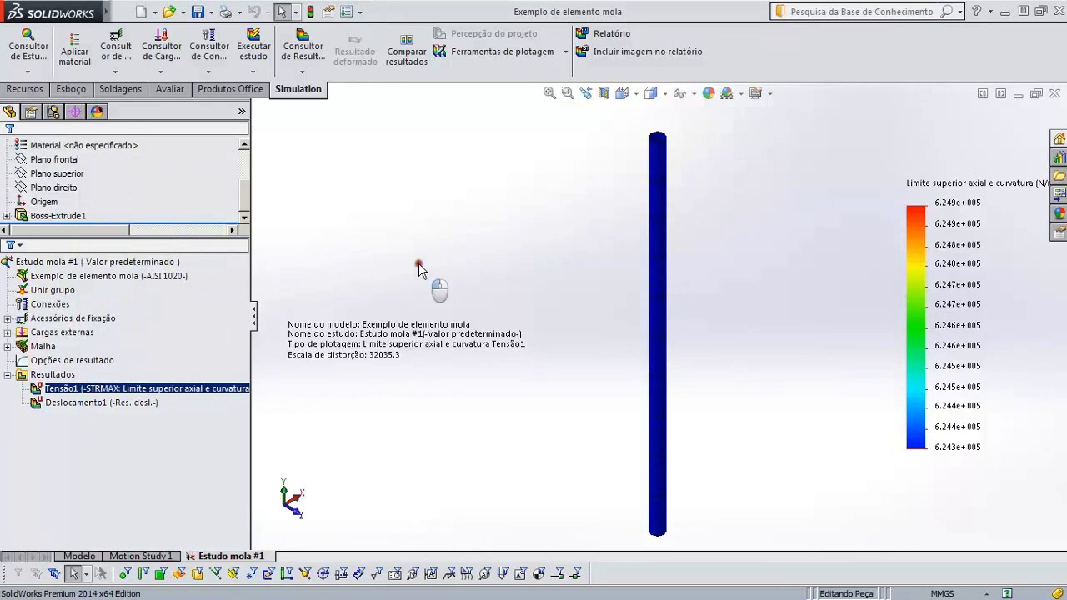
{"action": "left_click", "coordinate": [830, 243]}
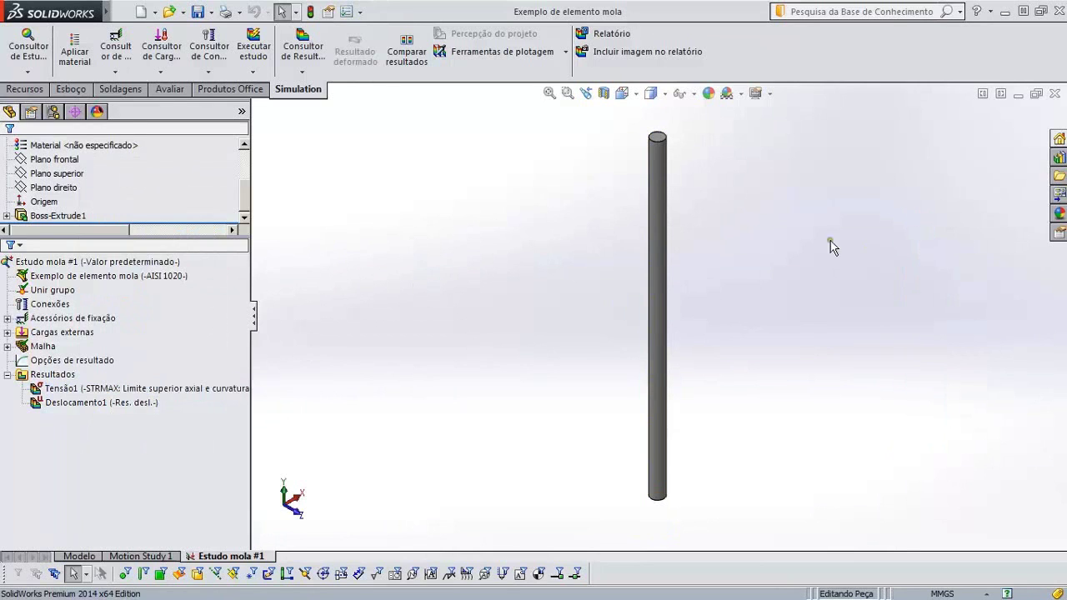
{"action": "double_click", "coordinate": [108, 386]}
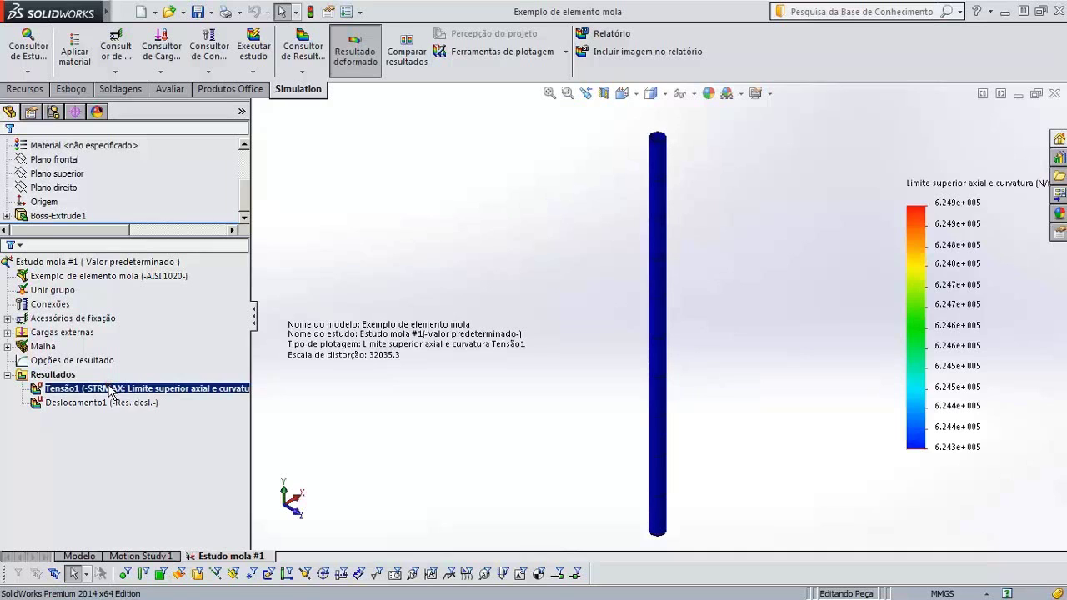
Animate the Tensão1 stress plot, review its options for saving as an AVI file, and close the animation without saving.
{"action": "right_click", "coordinate": [110, 390]}
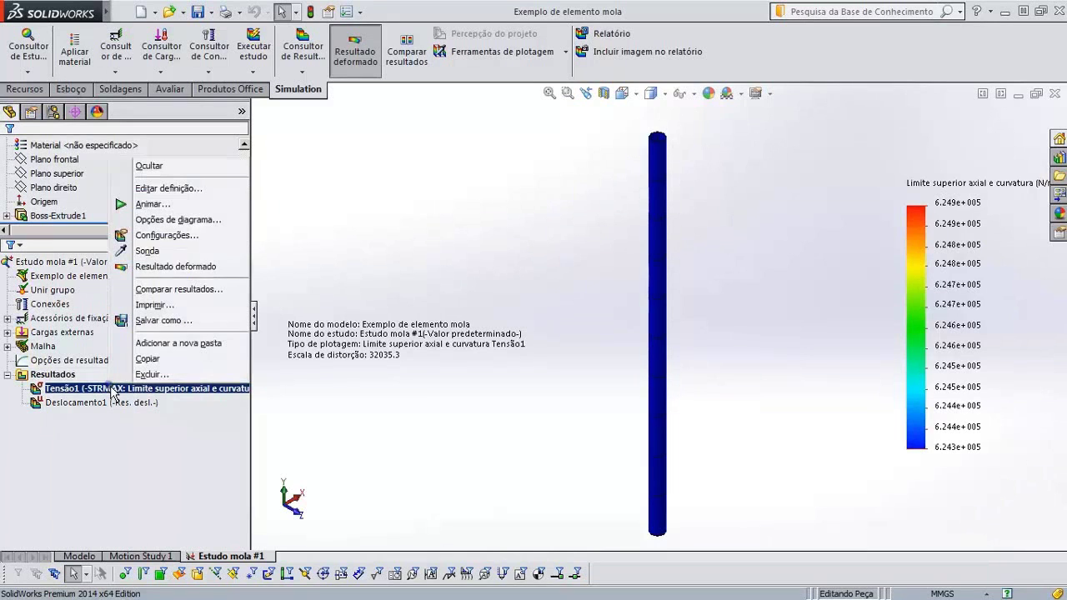
{"action": "left_click", "coordinate": [152, 206]}
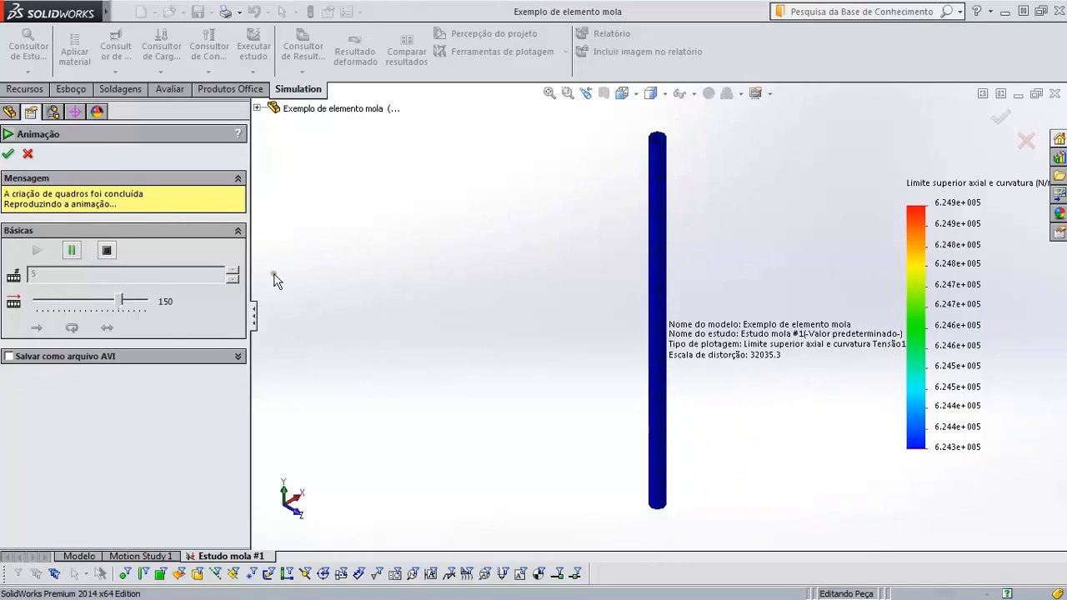
{"action": "left_click", "coordinate": [237, 357]}
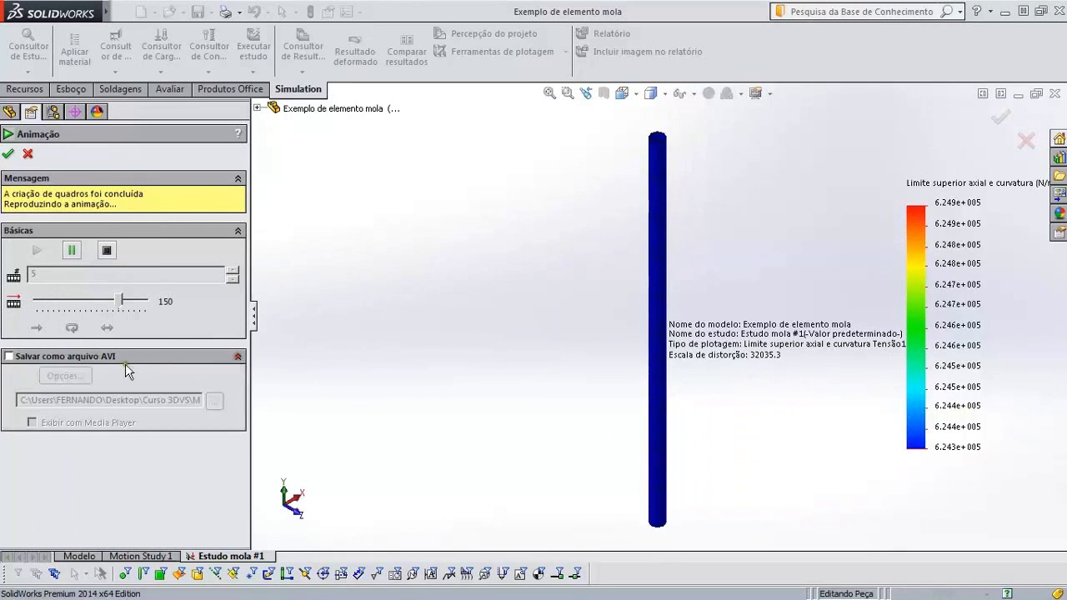
{"action": "left_click", "coordinate": [8, 357]}
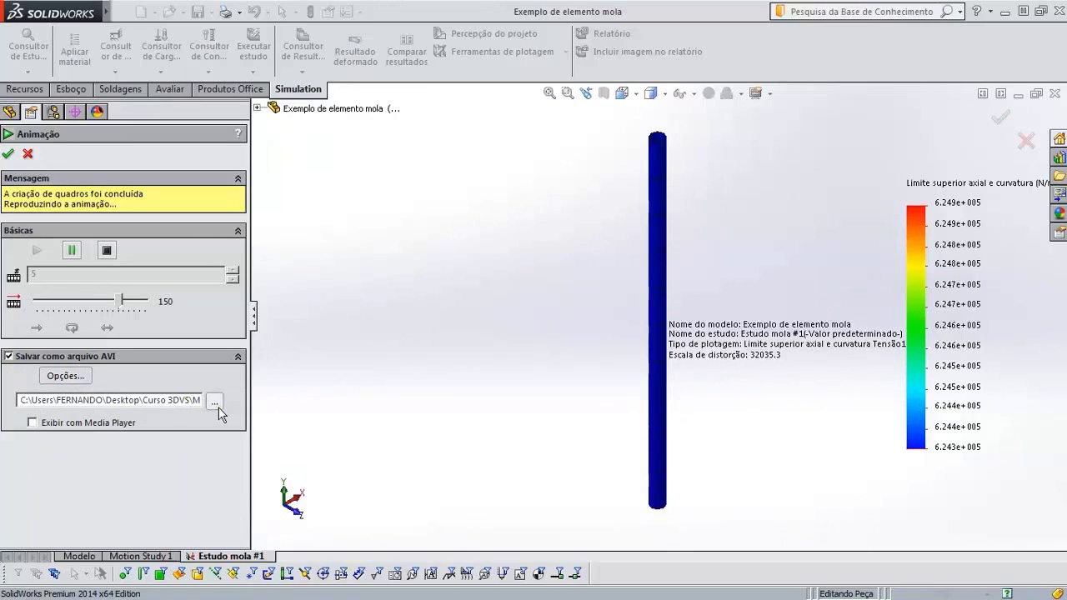
{"action": "left_click", "coordinate": [29, 156]}
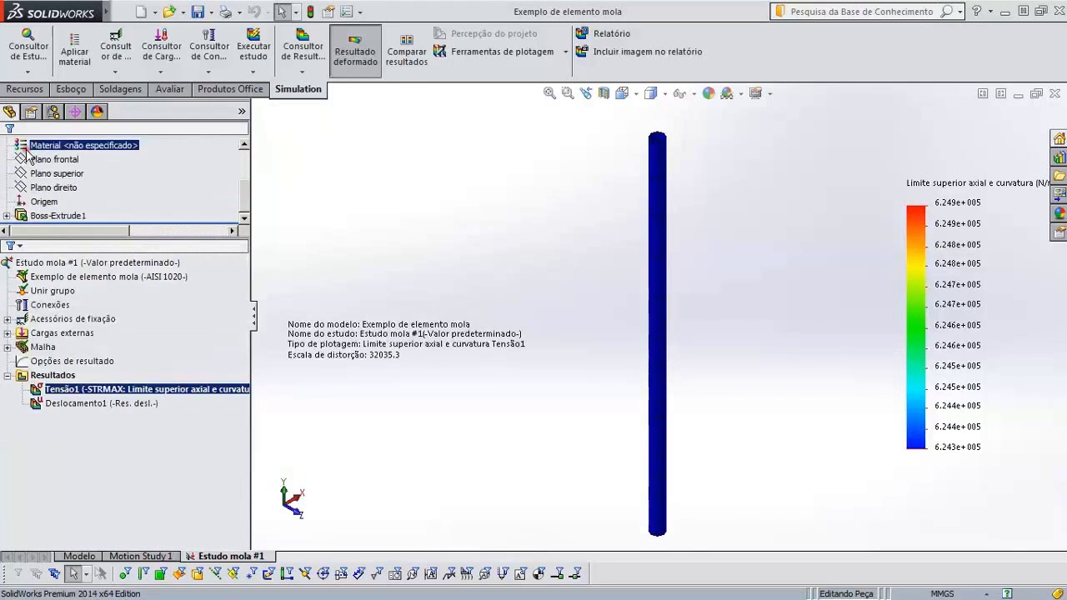
Open the definition of the Tensão1 stress plot and review its definition, chart option and settings pages.
{"action": "right_click", "coordinate": [145, 393]}
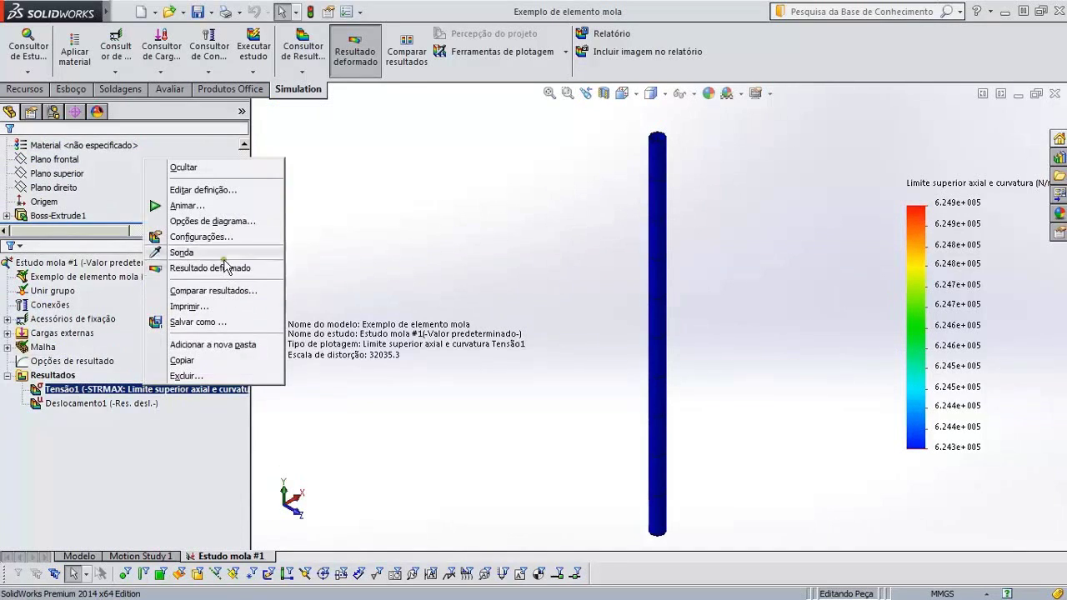
{"action": "left_click", "coordinate": [228, 196]}
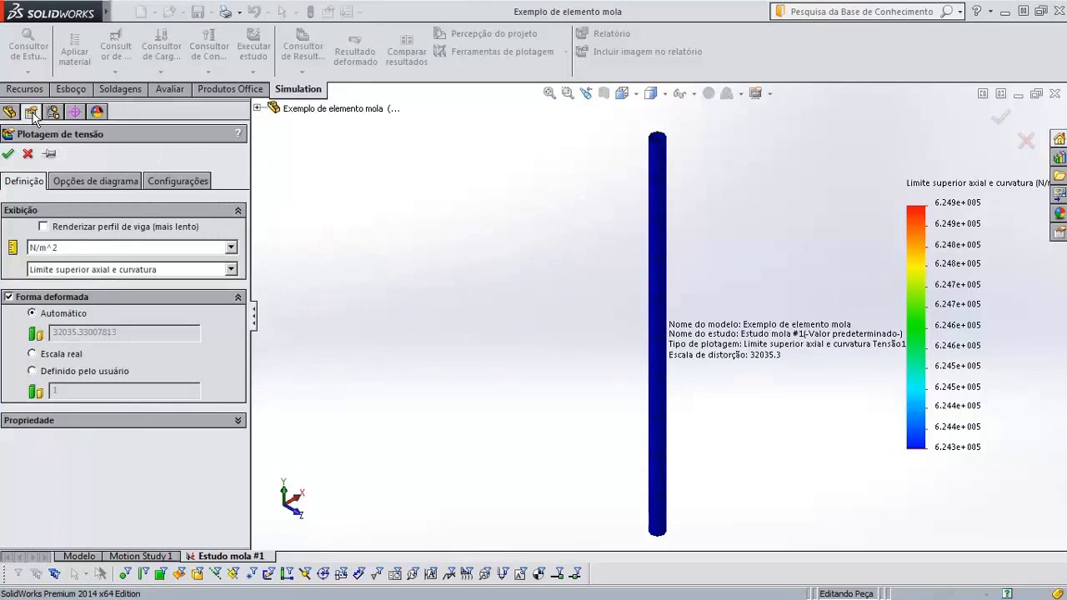
{"action": "left_click", "coordinate": [75, 178]}
{"action": "left_click", "coordinate": [154, 184]}
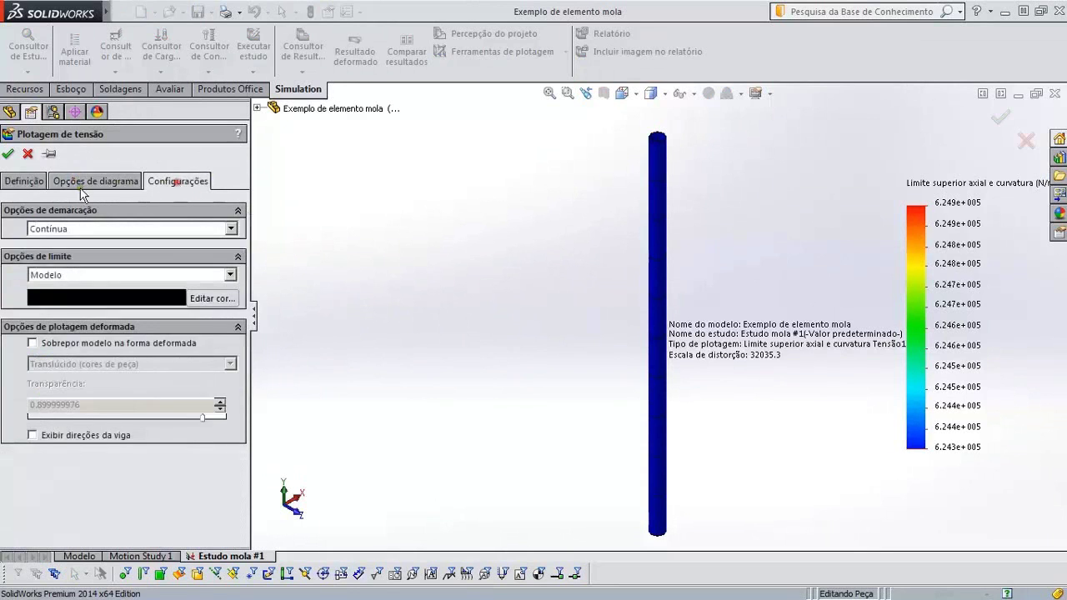
{"action": "left_click", "coordinate": [21, 183]}
{"action": "left_click", "coordinate": [77, 183]}
{"action": "left_click", "coordinate": [180, 181]}
{"action": "left_click", "coordinate": [37, 183]}
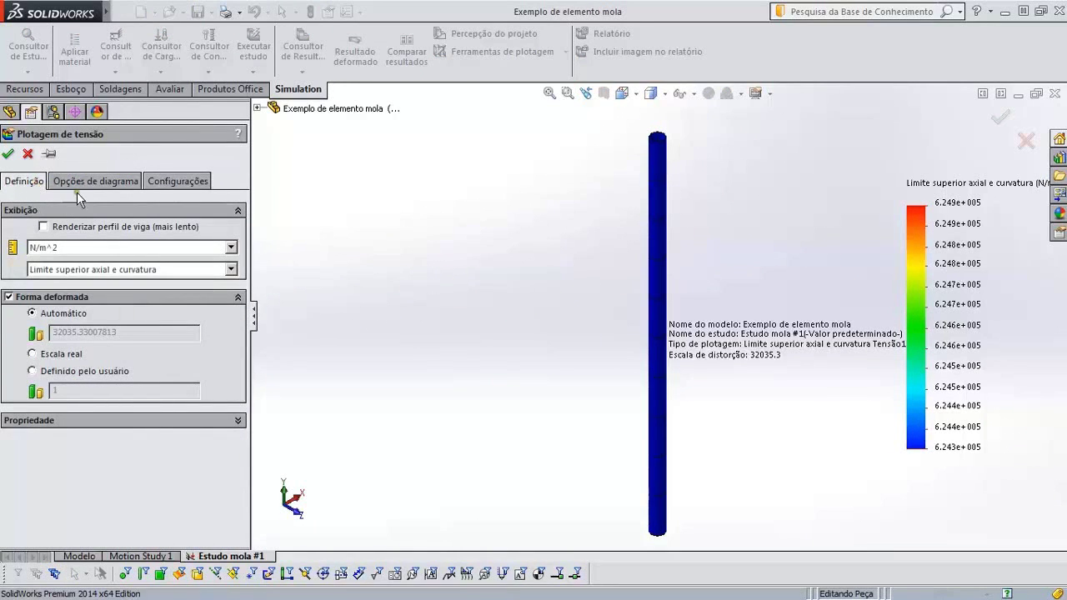
{"action": "left_click", "coordinate": [84, 179]}
{"action": "left_click", "coordinate": [180, 183]}
{"action": "left_click", "coordinate": [32, 183]}
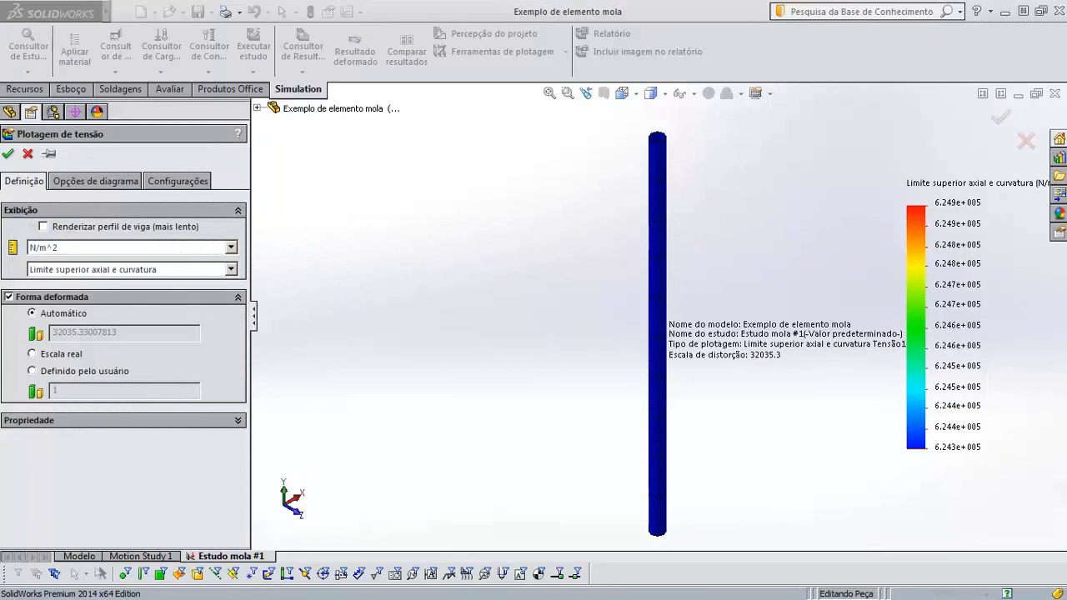
Move the colour legend inward so its full title fits in the view, and set the stress plot's unit to kgf/cm^2.
{"action": "left_click", "coordinate": [888, 215]}
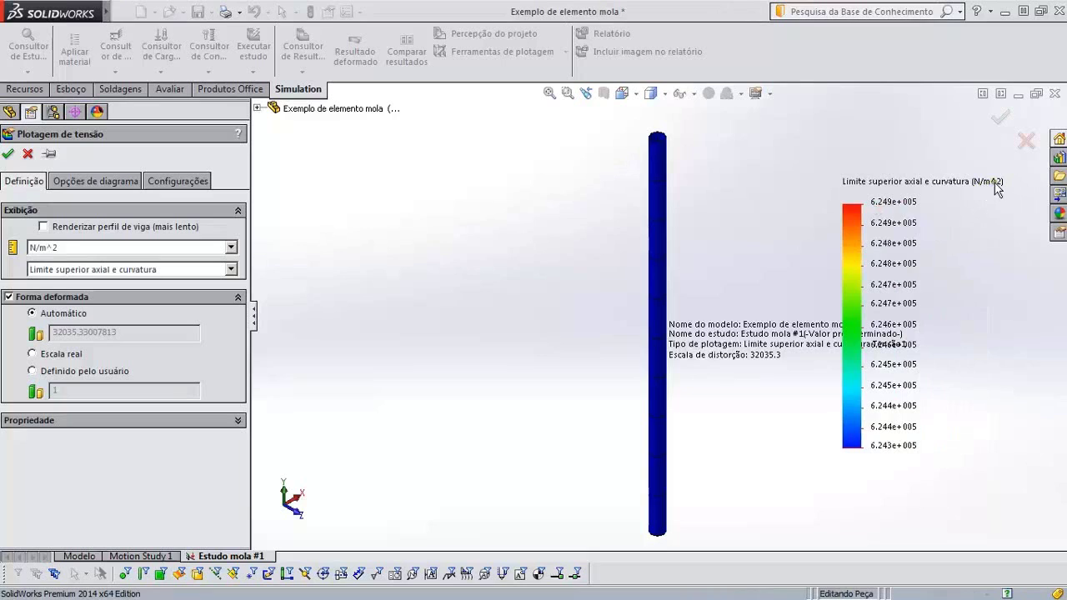
{"action": "left_click", "coordinate": [200, 247]}
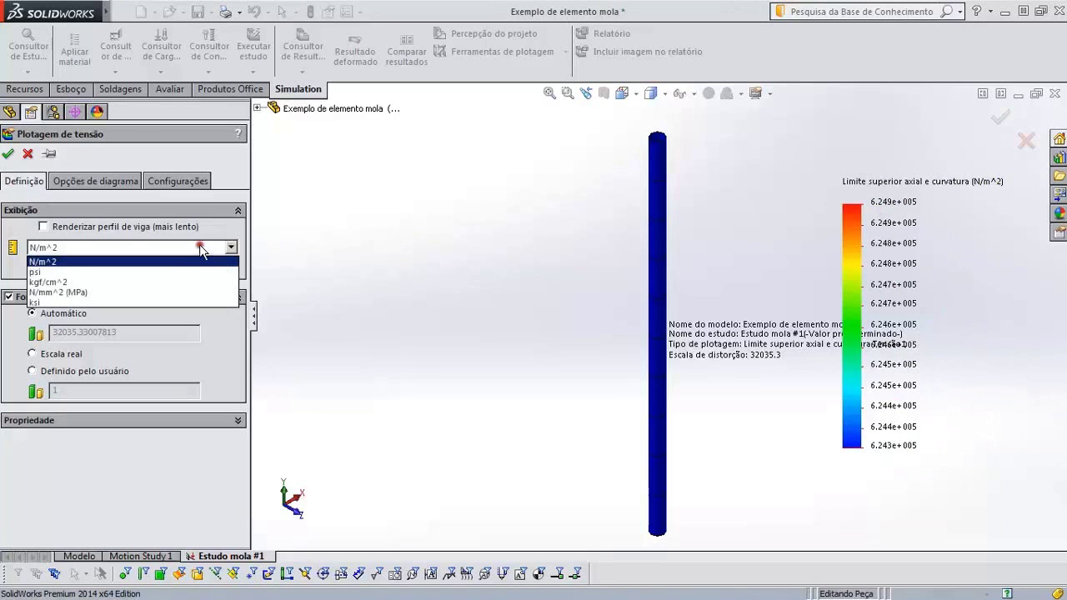
{"action": "left_click", "coordinate": [65, 281]}
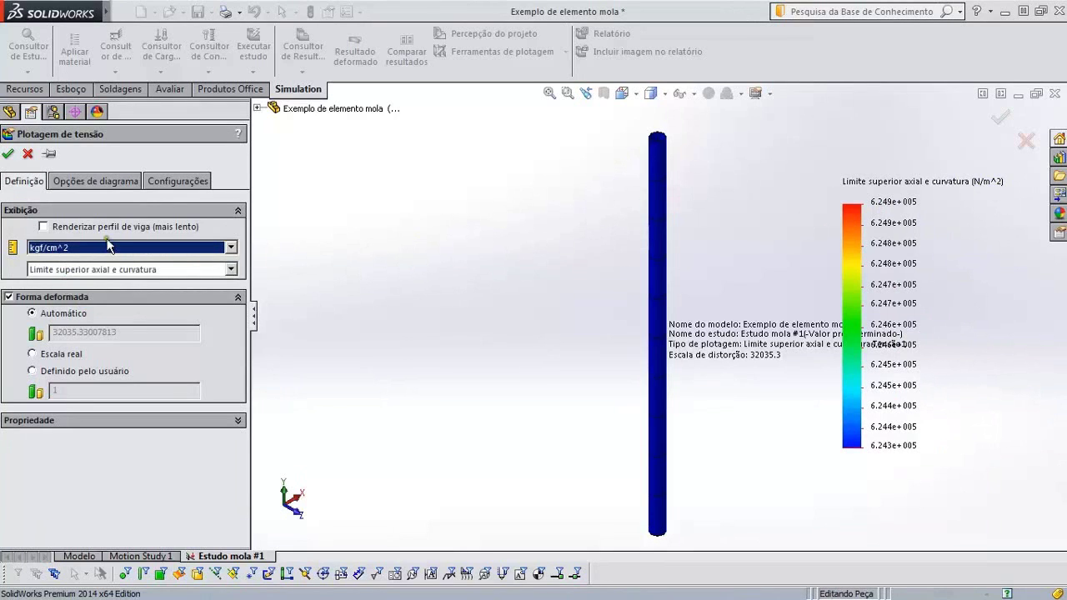
{"action": "left_click", "coordinate": [106, 247]}
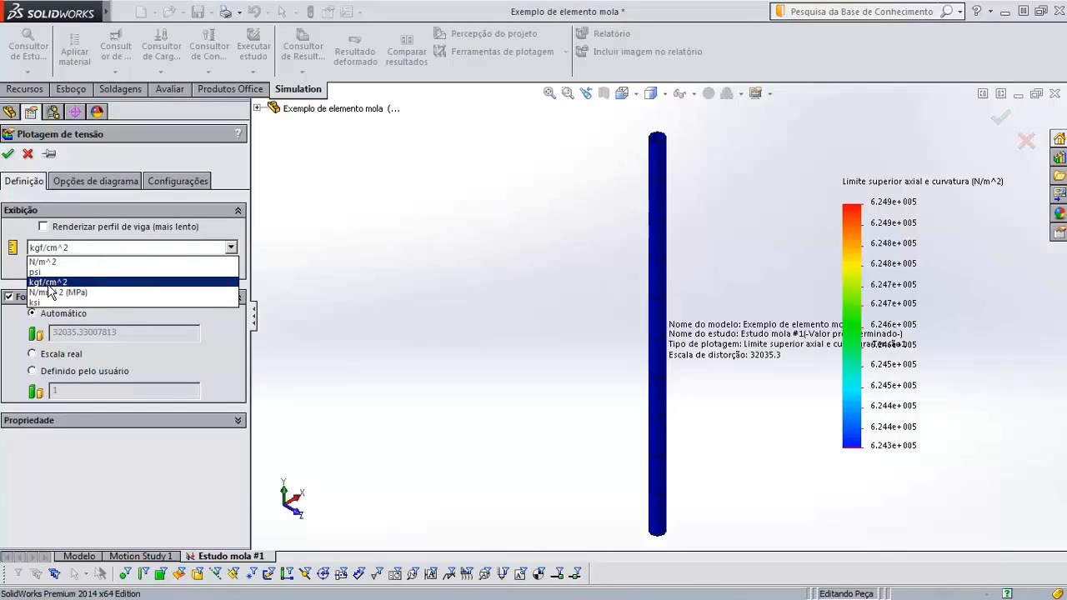
{"action": "left_click", "coordinate": [49, 283]}
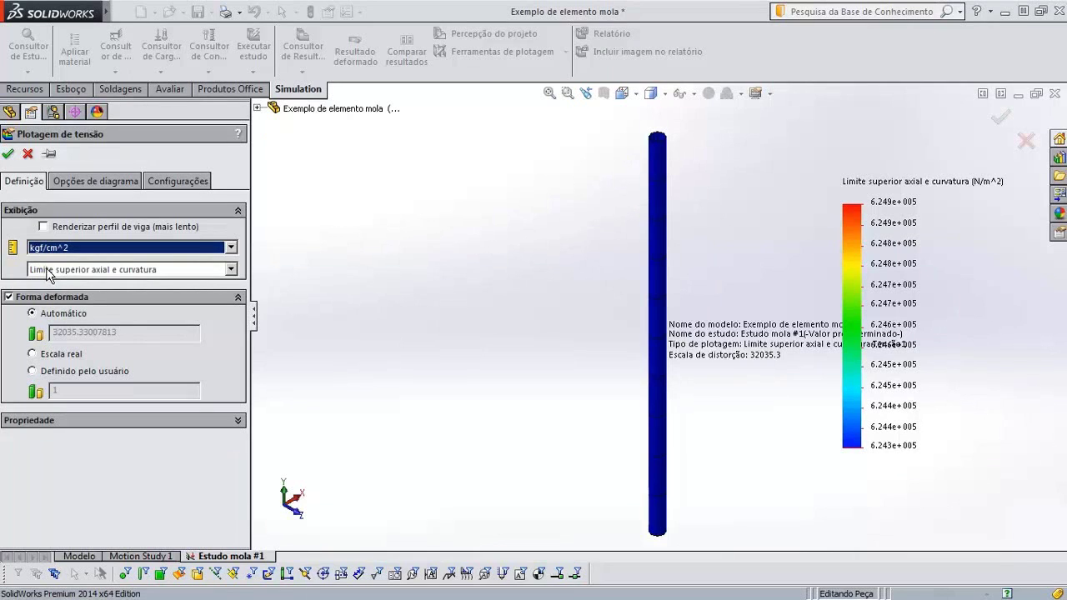
Set the stress component of the plot to Axial.
{"action": "left_click", "coordinate": [74, 269]}
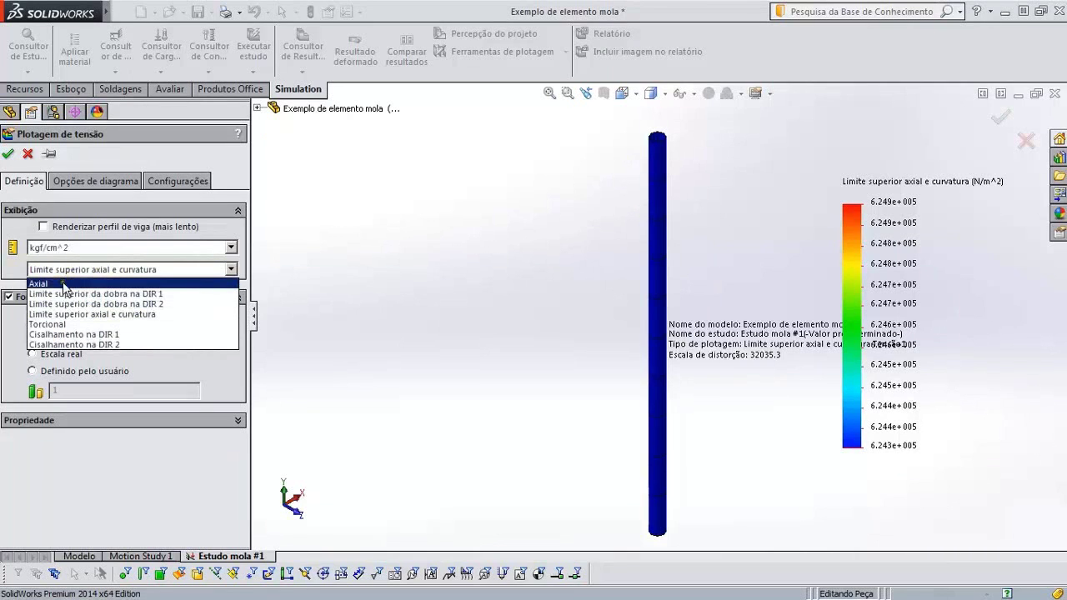
{"action": "left_click", "coordinate": [21, 275]}
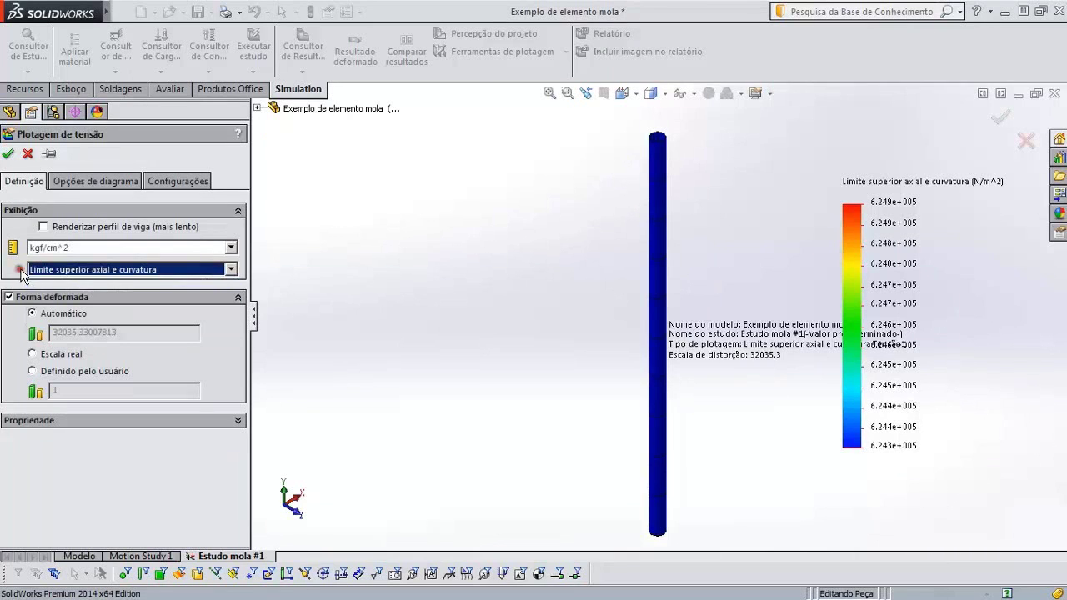
{"action": "left_click", "coordinate": [128, 269]}
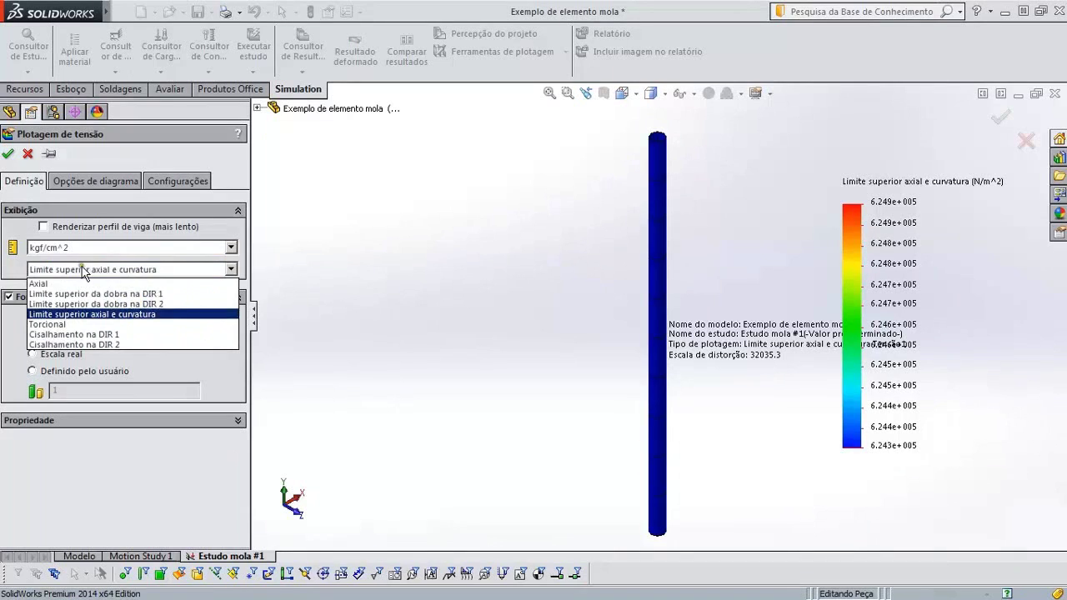
{"action": "left_click", "coordinate": [50, 285]}
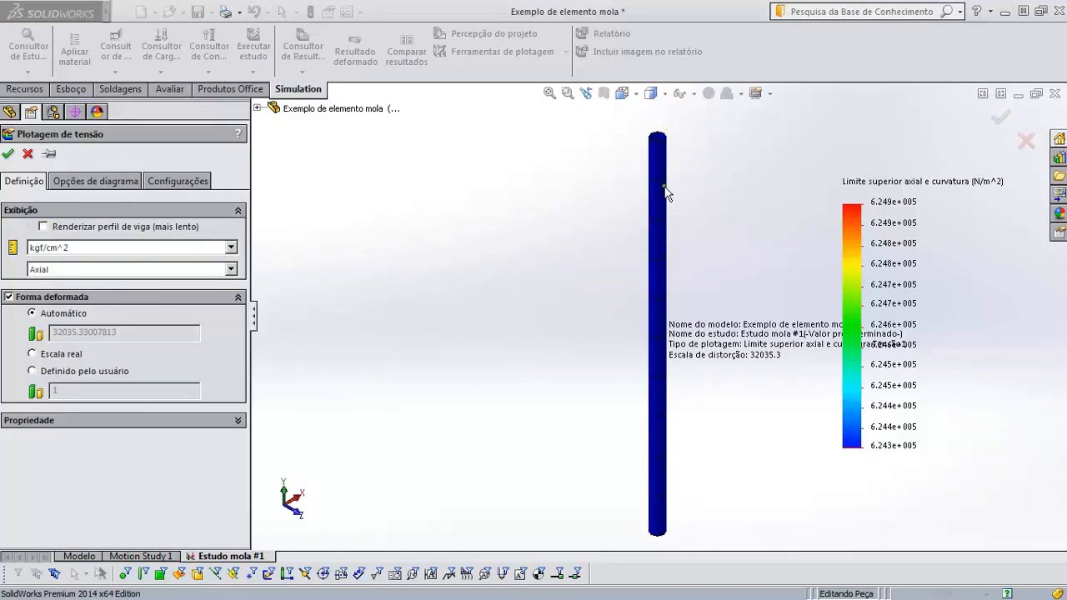
Inspect the bar's upper end, return to the isometric view, and turn on beam profile rendering for the stress plot.
{"action": "scroll", "coordinate": [688, 158], "scroll_direction": "down", "scroll_amount": 5}
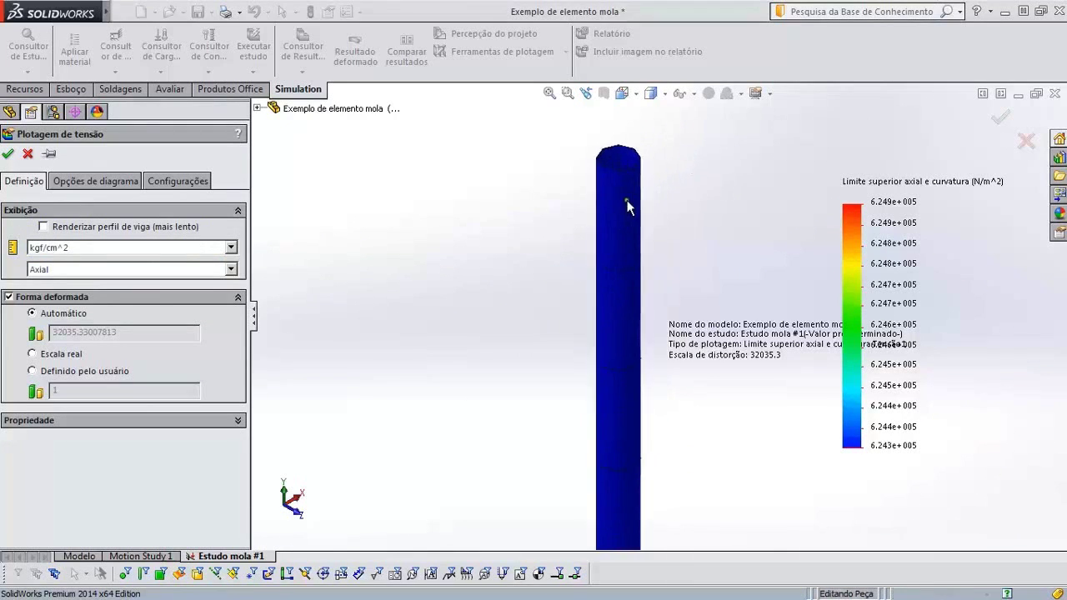
{"action": "middle_click_drag", "start_coordinate": [624, 224], "coordinate": [605, 247]}
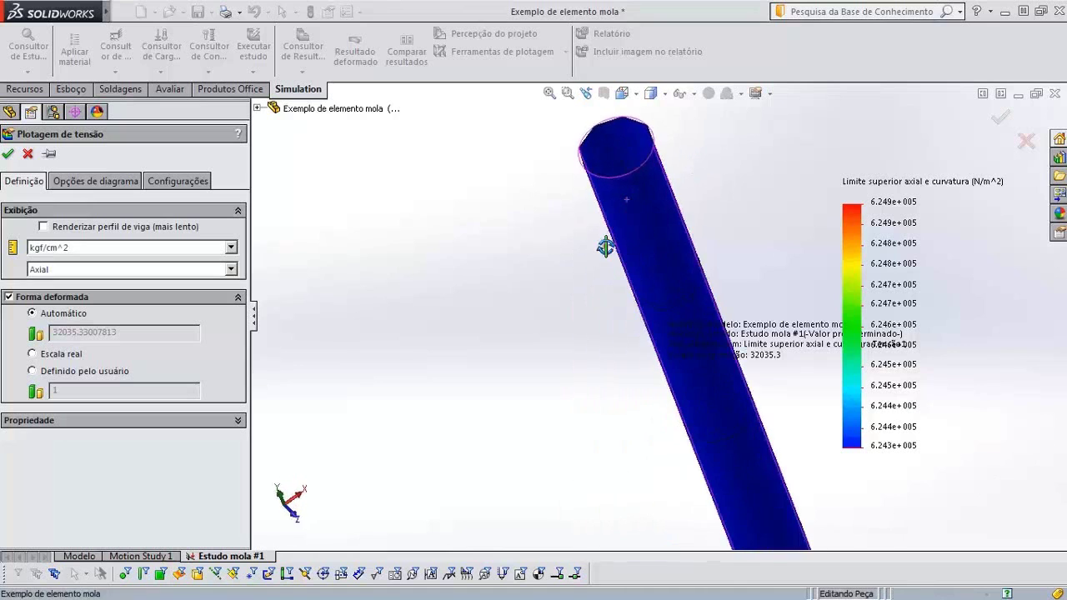
{"action": "left_click", "coordinate": [623, 94]}
{"action": "left_click", "coordinate": [655, 245]}
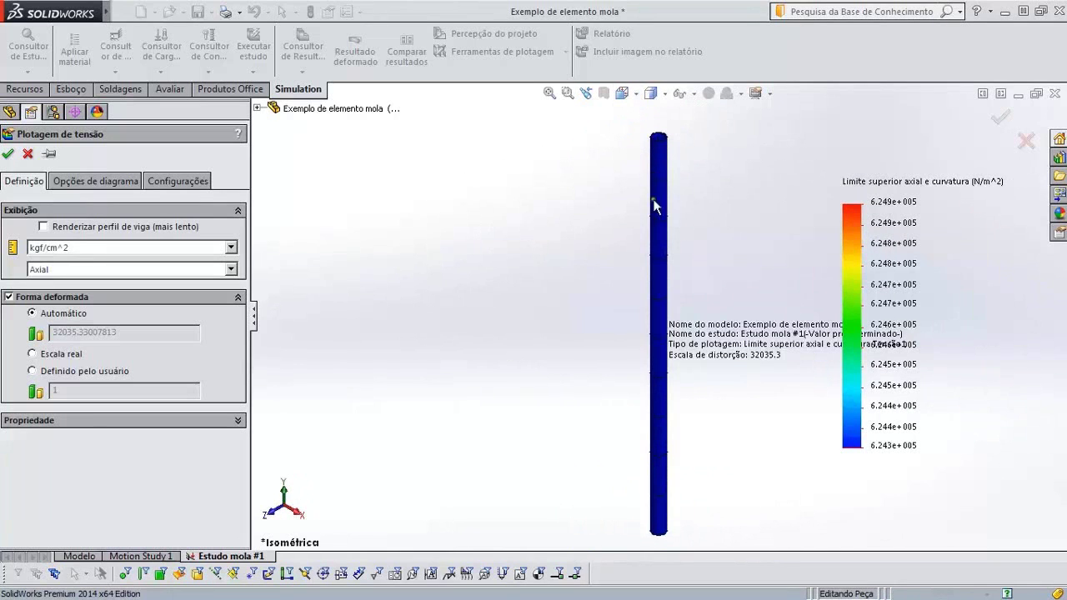
{"action": "left_click", "coordinate": [43, 227]}
Show the bar in the front view and move the plot details text up above the colour legend.
{"action": "left_click", "coordinate": [623, 95]}
{"action": "left_click", "coordinate": [593, 292]}
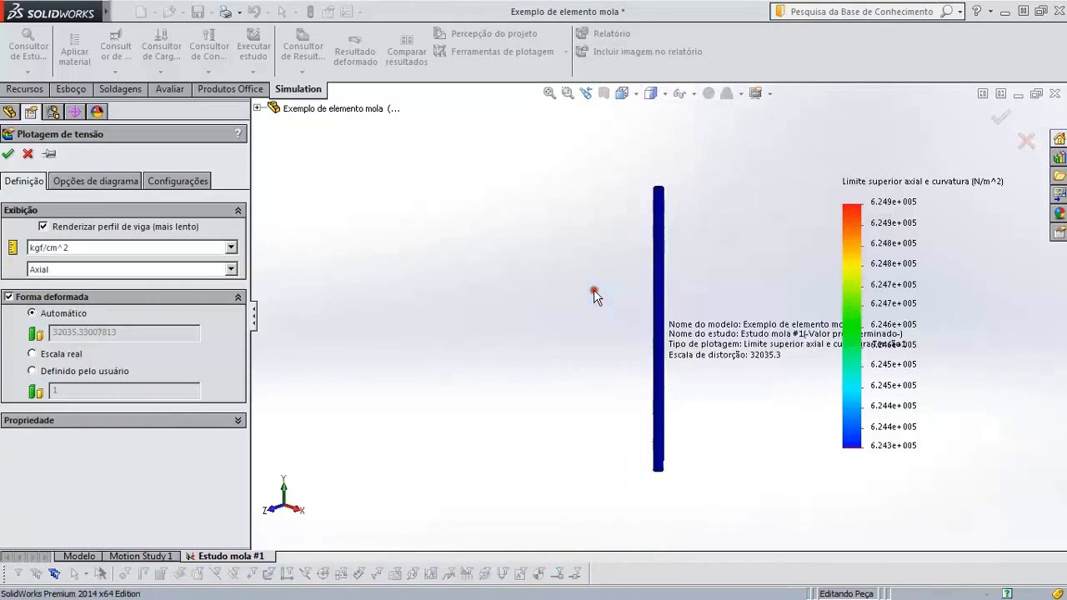
{"action": "mouse_move", "coordinate": [748, 326]}
{"action": "left_mouse_down"}
{"action": "mouse_move", "coordinate": [664, 337]}
{"action": "mouse_move", "coordinate": [435, 258]}
{"action": "left_mouse_up"}
{"action": "mouse_move", "coordinate": [764, 272]}
{"action": "left_mouse_down"}
{"action": "mouse_move", "coordinate": [746, 354]}
{"action": "mouse_move", "coordinate": [427, 322]}
{"action": "mouse_move", "coordinate": [493, 96]}
{"action": "mouse_move", "coordinate": [754, 167]}
{"action": "mouse_move", "coordinate": [774, 200]}
{"action": "mouse_move", "coordinate": [756, 146]}
{"action": "left_mouse_up"}
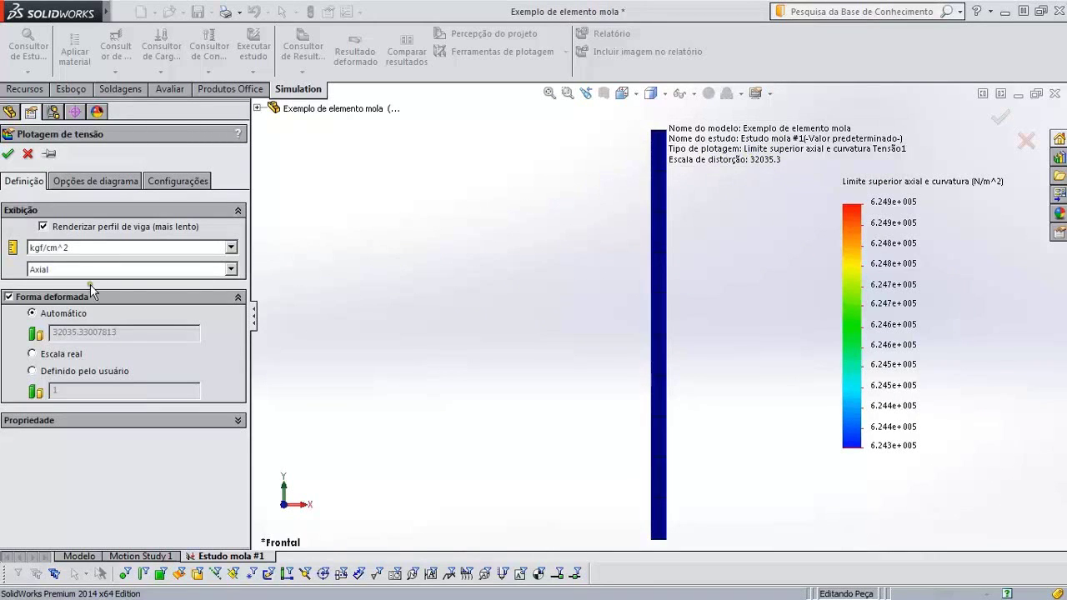
Try the real and user-defined deformation scales and the title text option, restoring the automatic scale and no title text.
{"action": "left_click", "coordinate": [33, 354]}
{"action": "left_click", "coordinate": [32, 370]}
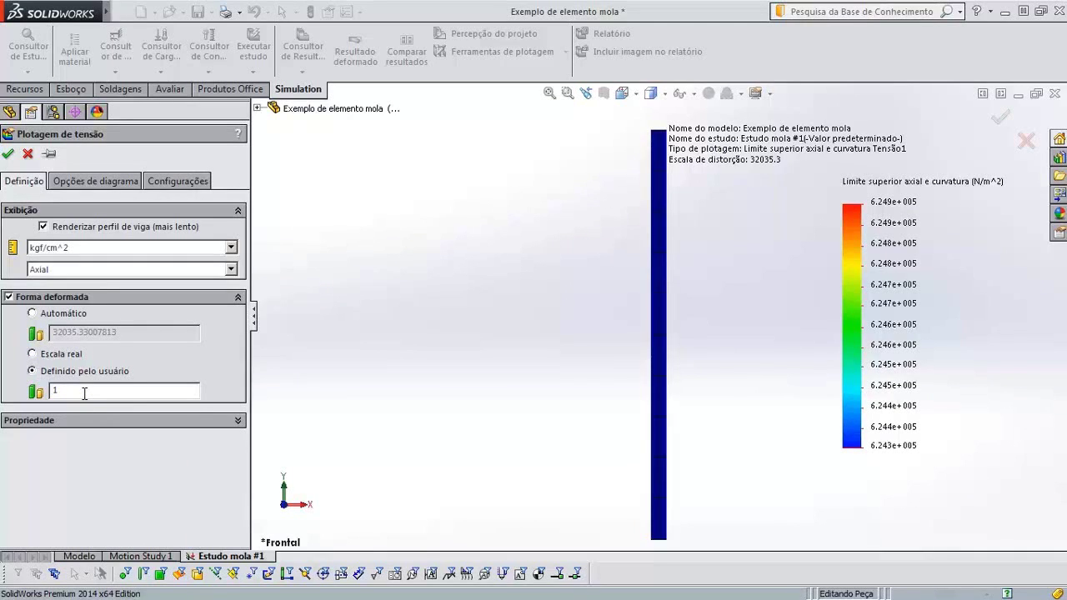
{"action": "left_click", "coordinate": [32, 313]}
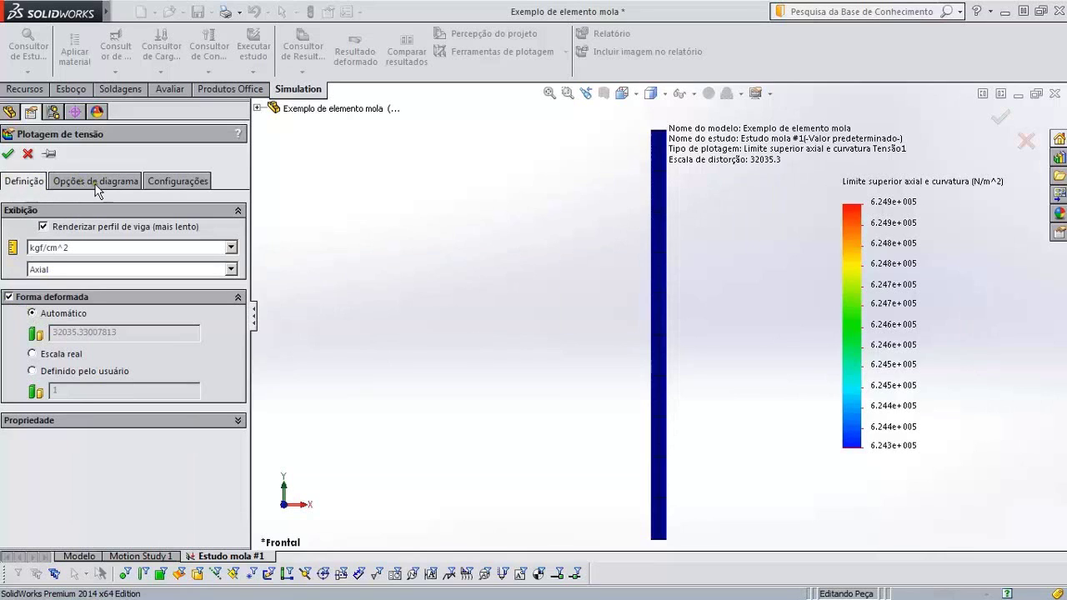
{"action": "left_click", "coordinate": [238, 420]}
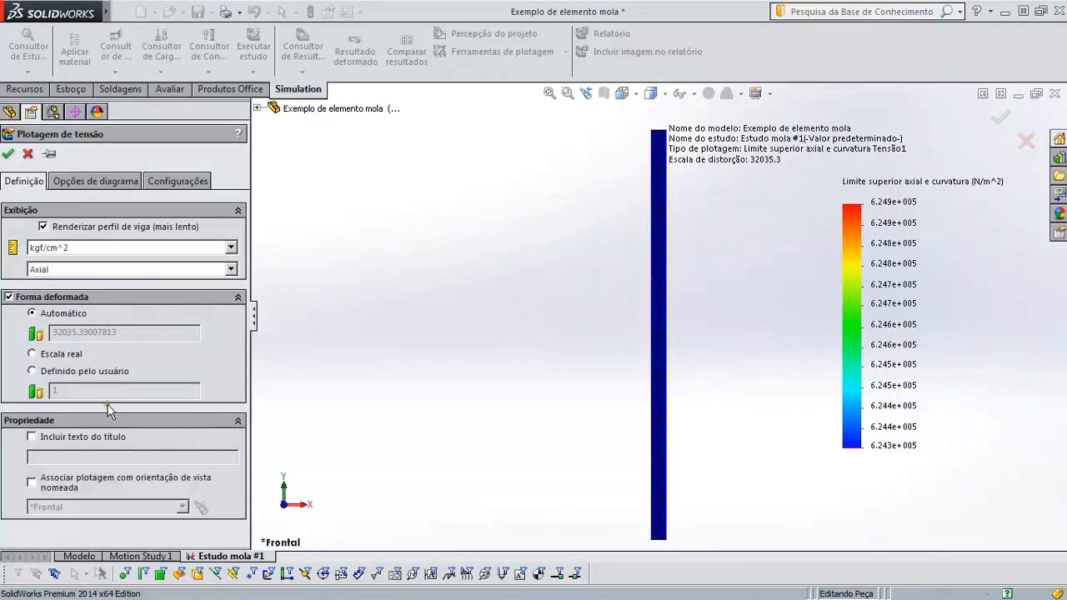
{"action": "left_click", "coordinate": [32, 437]}
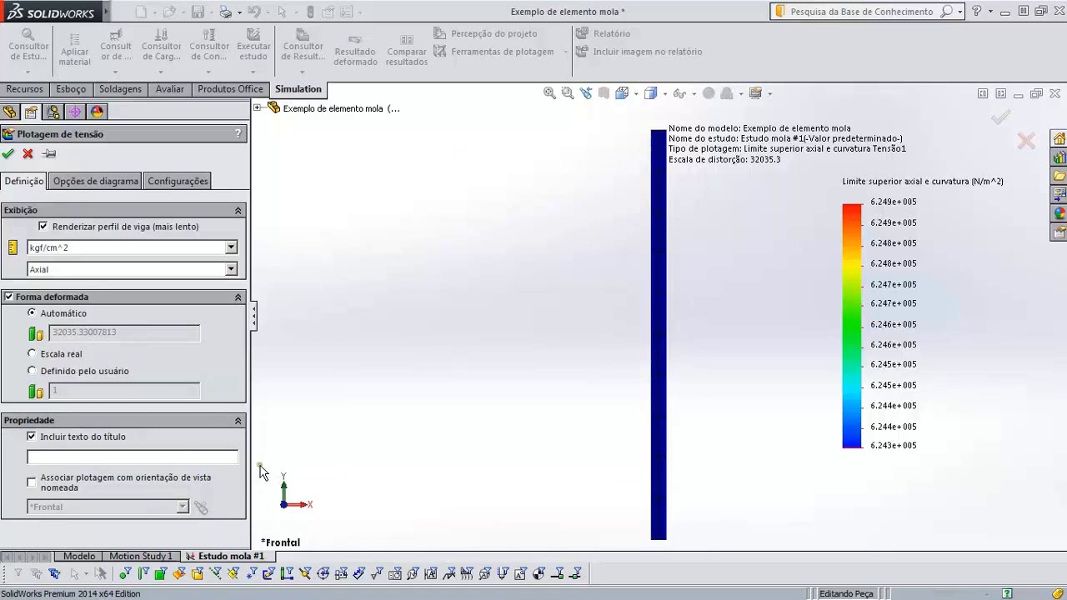
{"action": "left_click", "coordinate": [32, 437]}
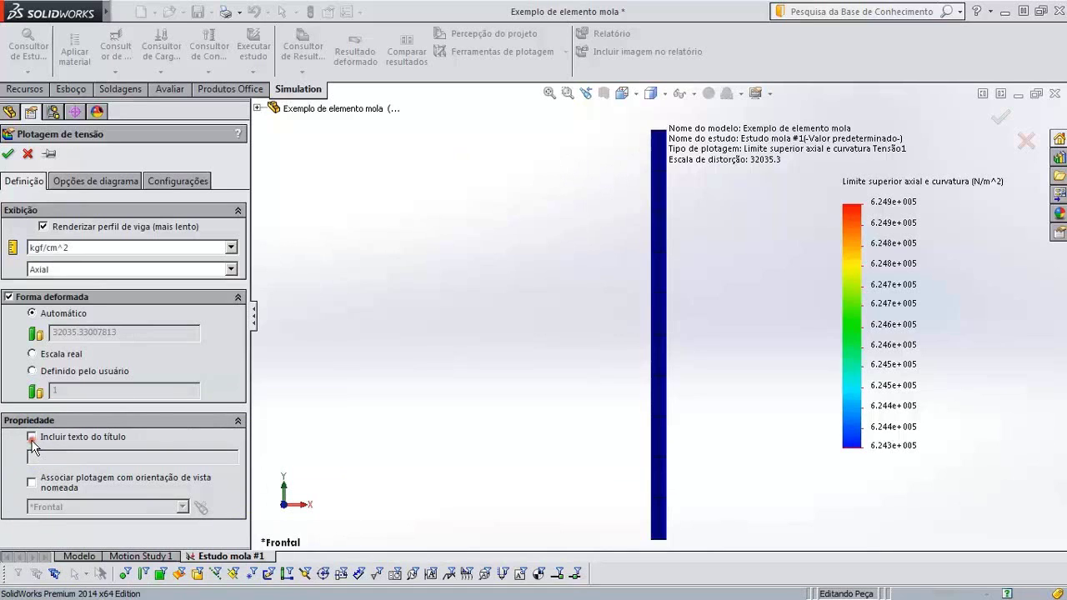
Show the minimum and maximum annotations on the stress plot and move both labels to the left of the bar.
{"action": "left_click", "coordinate": [120, 181]}
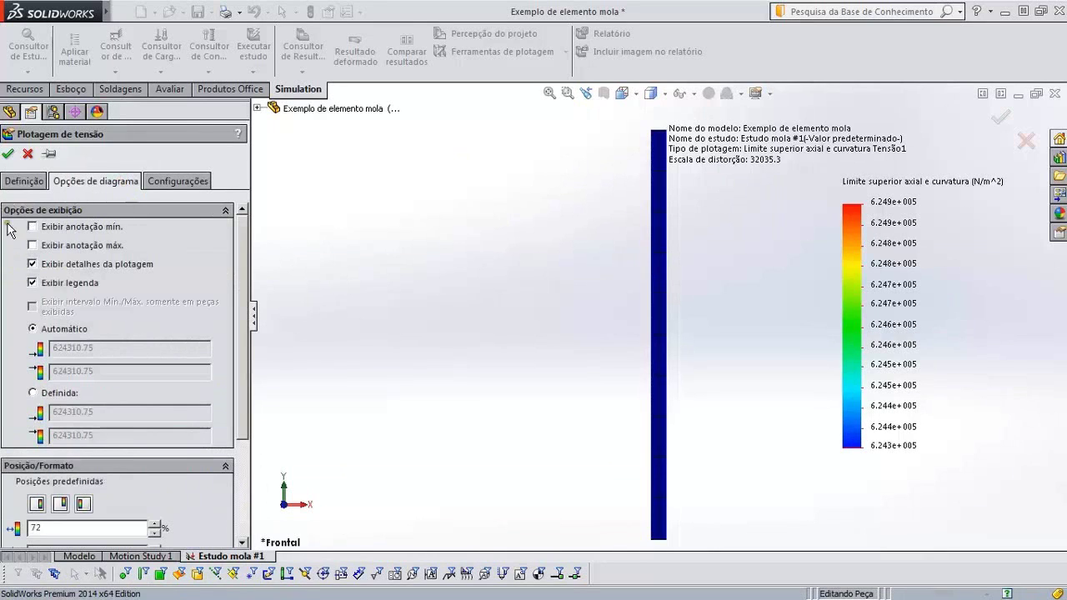
{"action": "left_click_drag", "start_coordinate": [240, 257], "coordinate": [240, 396]}
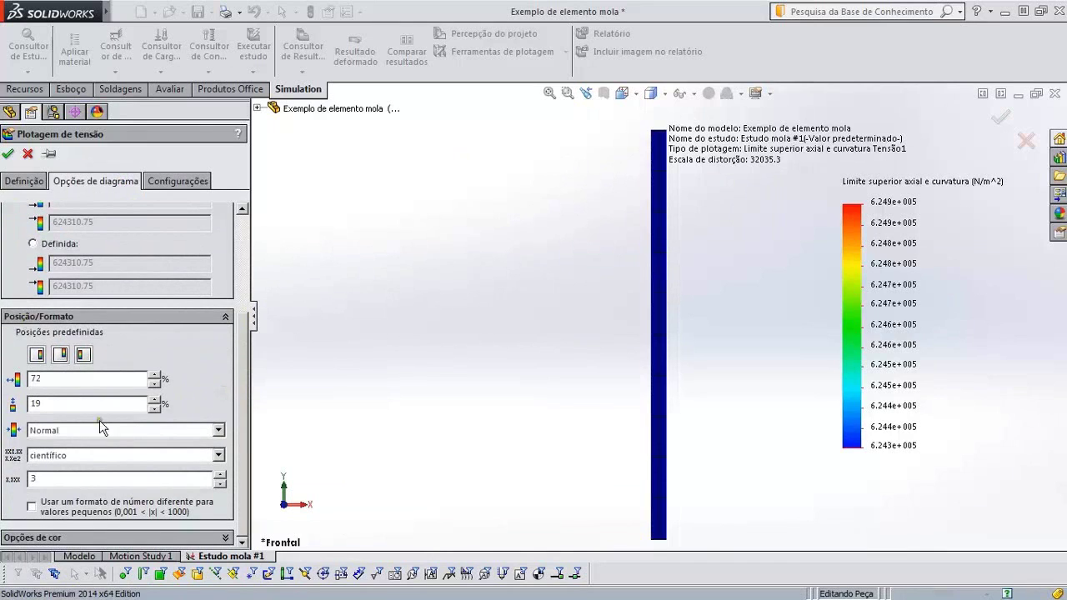
{"action": "left_click", "coordinate": [246, 421]}
{"action": "left_click_drag", "start_coordinate": [246, 421], "coordinate": [248, 272]}
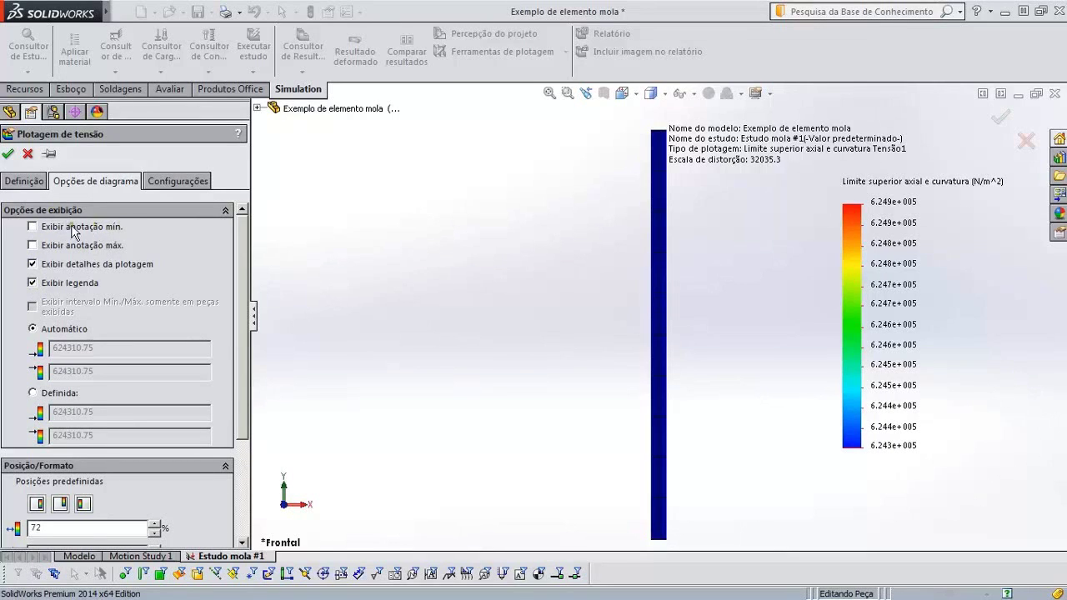
{"action": "left_click", "coordinate": [34, 227]}
{"action": "left_click", "coordinate": [34, 246]}
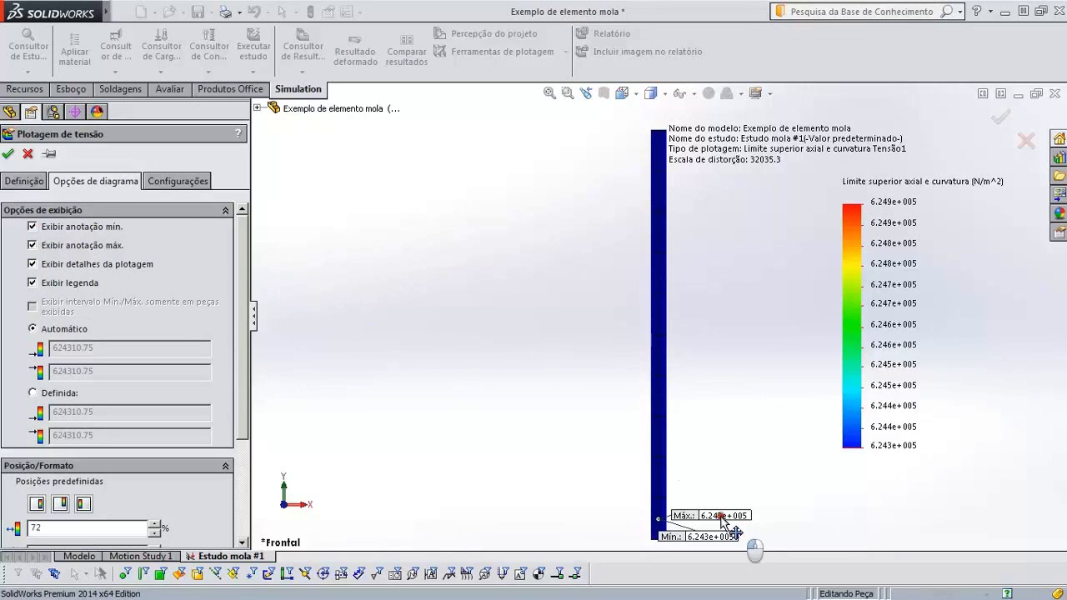
{"action": "left_click_drag", "start_coordinate": [724, 515], "coordinate": [554, 406]}
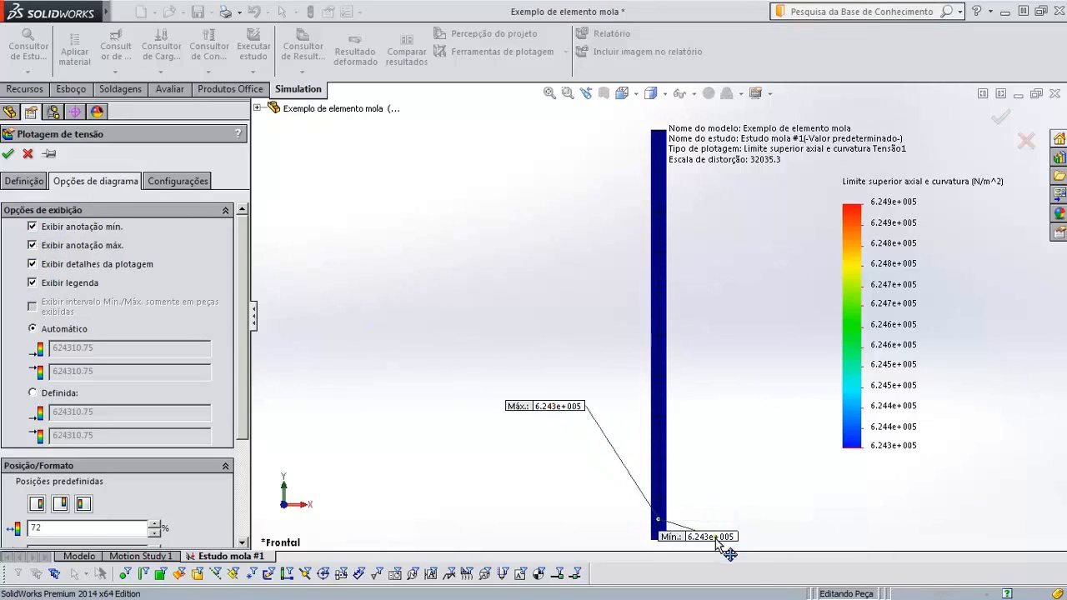
{"action": "mouse_move", "coordinate": [716, 537]}
{"action": "left_mouse_down"}
{"action": "mouse_move", "coordinate": [588, 510]}
{"action": "mouse_move", "coordinate": [535, 464]}
{"action": "left_mouse_up"}
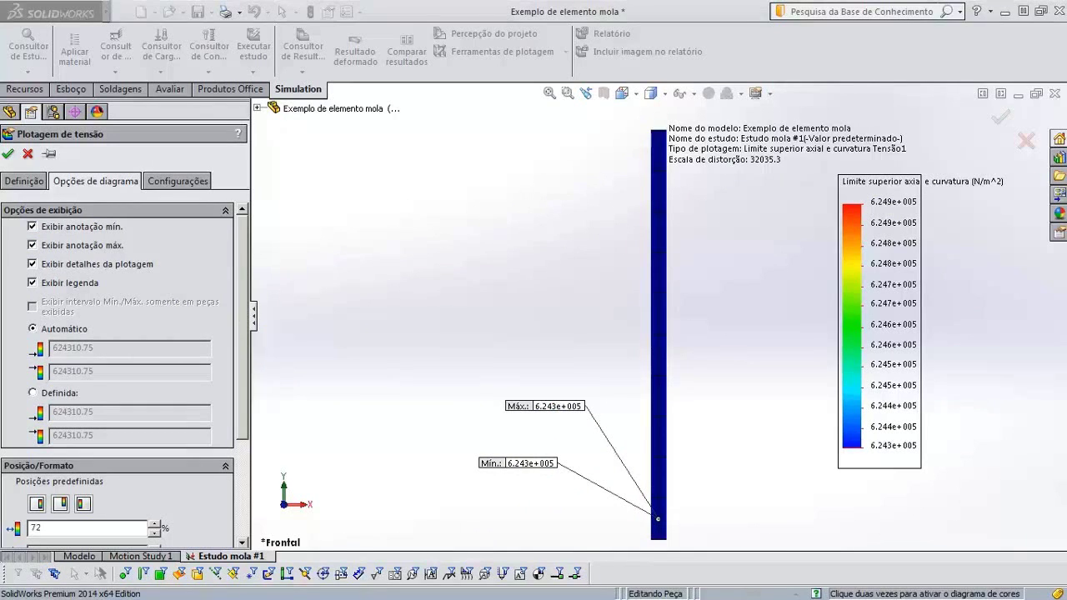
Define the colour legend's range manually with a minimum of 600000 and a maximum of 650000.
{"action": "left_click", "coordinate": [33, 393]}
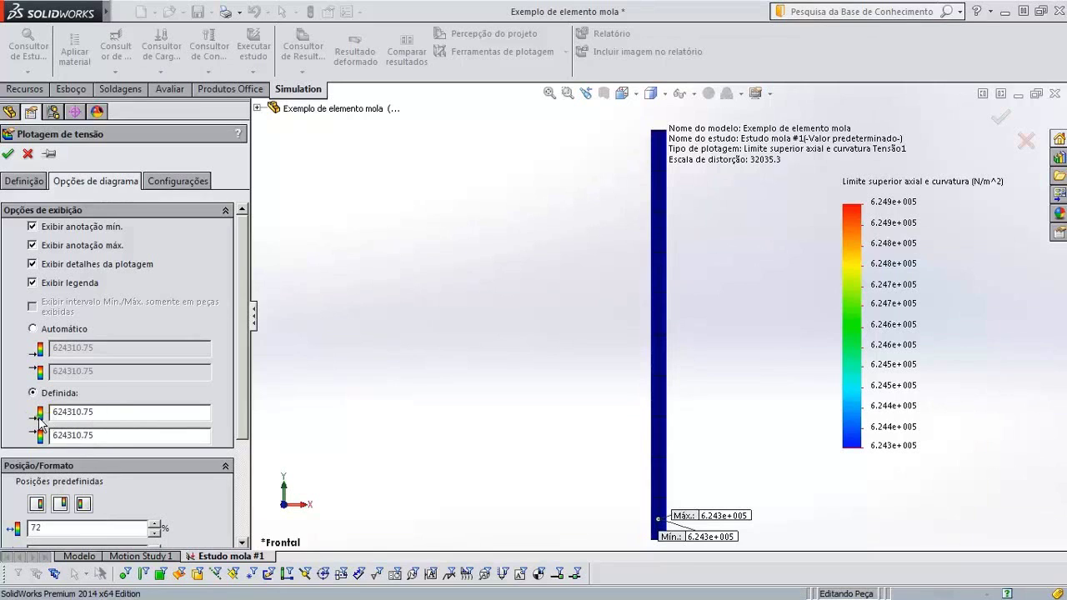
{"action": "left_click", "coordinate": [106, 417]}
{"action": "left_click_drag", "start_coordinate": [106, 418], "coordinate": [61, 419]}
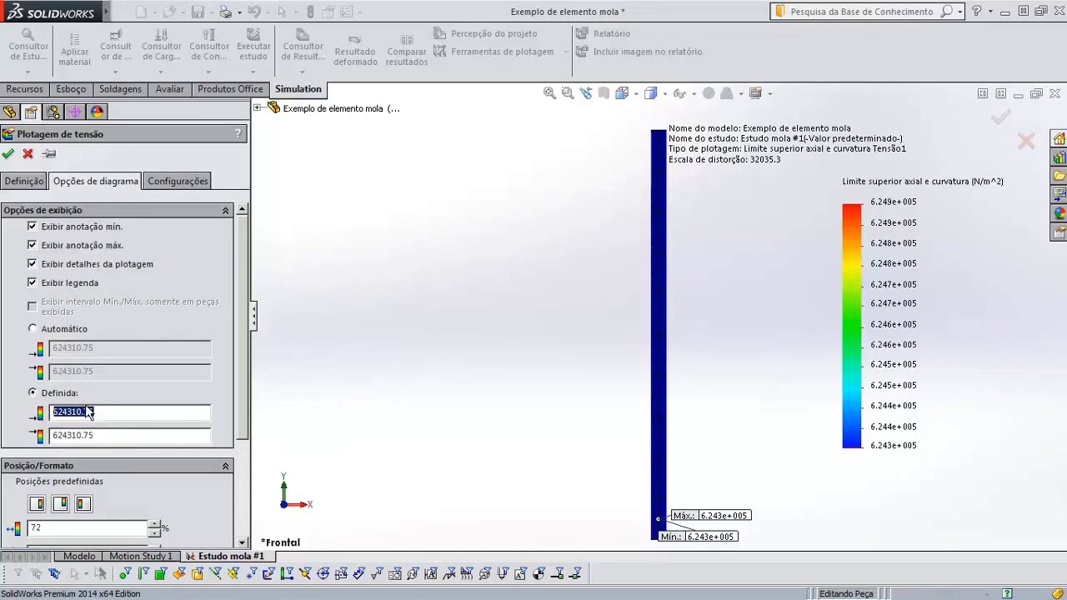
{"action": "type", "text": "600000"}
{"action": "key", "text": "Tab"}
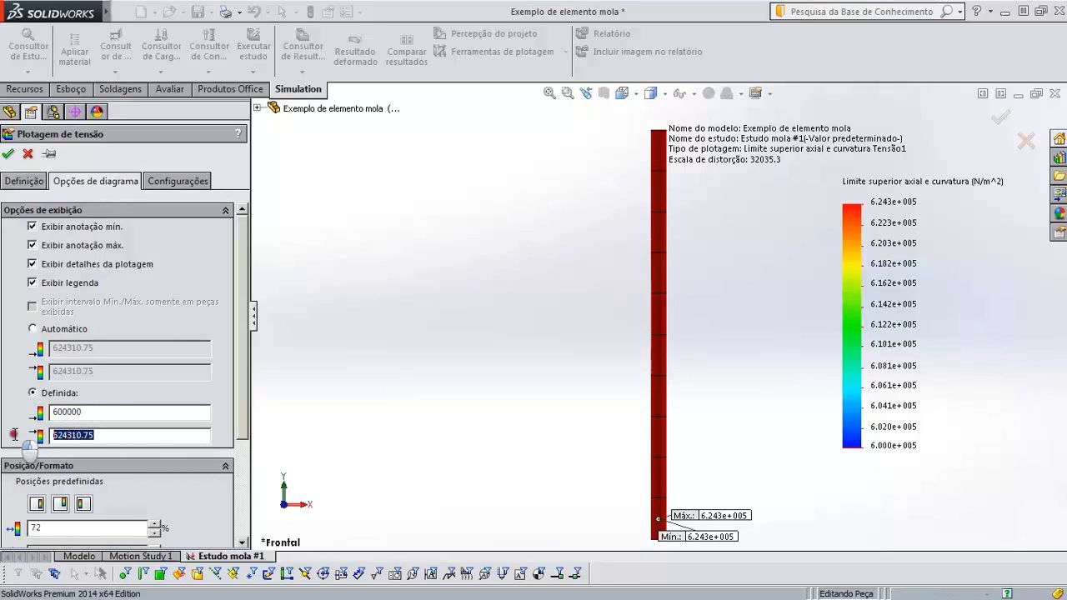
{"action": "type", "text": "650000"}
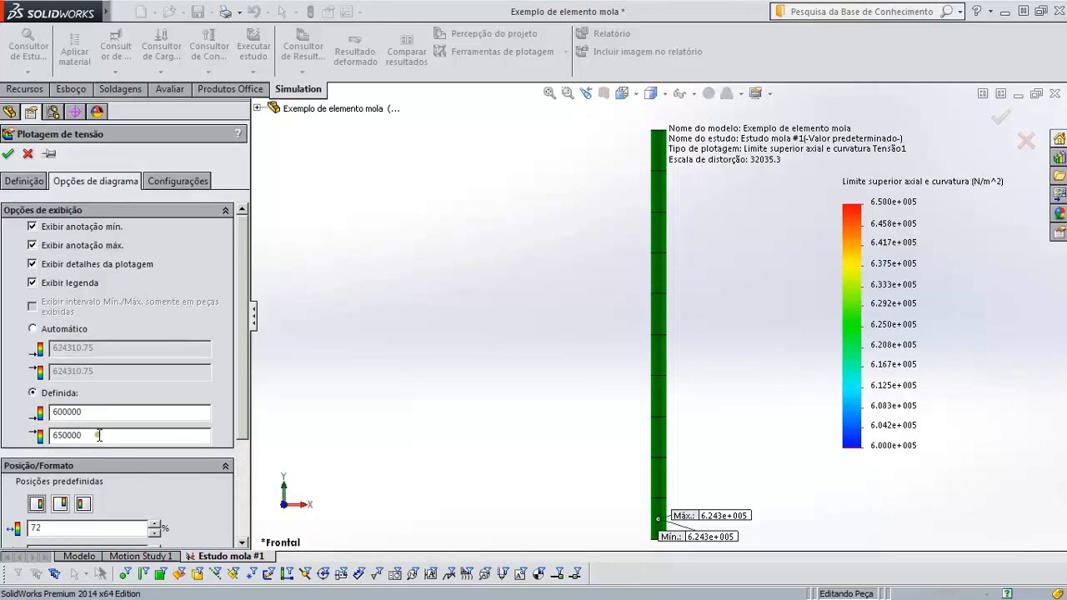
{"action": "double_click", "coordinate": [98, 412]}
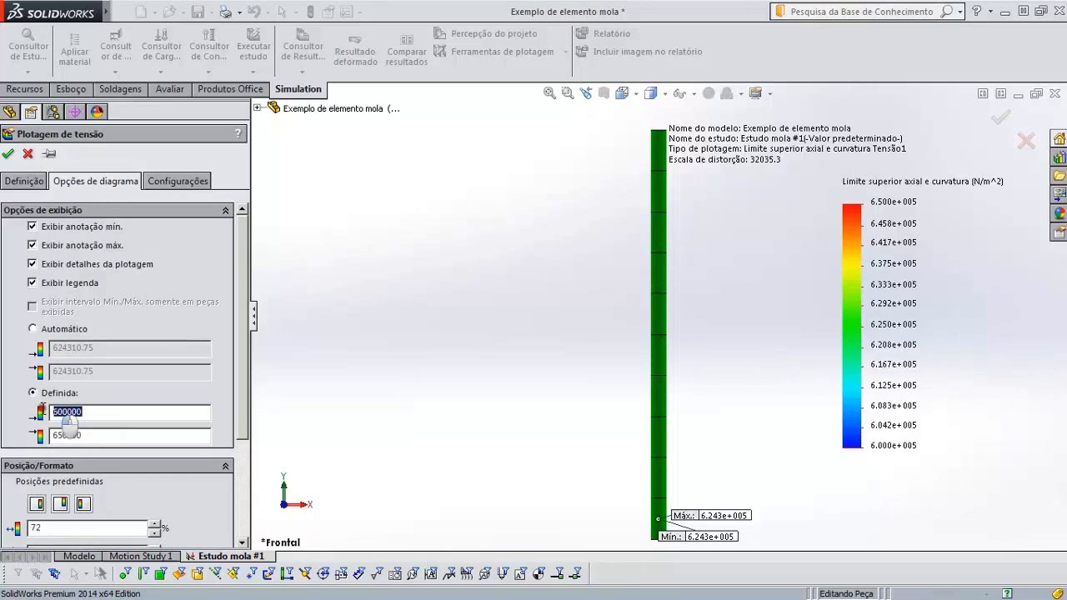
{"action": "key", "text": "Tab"}
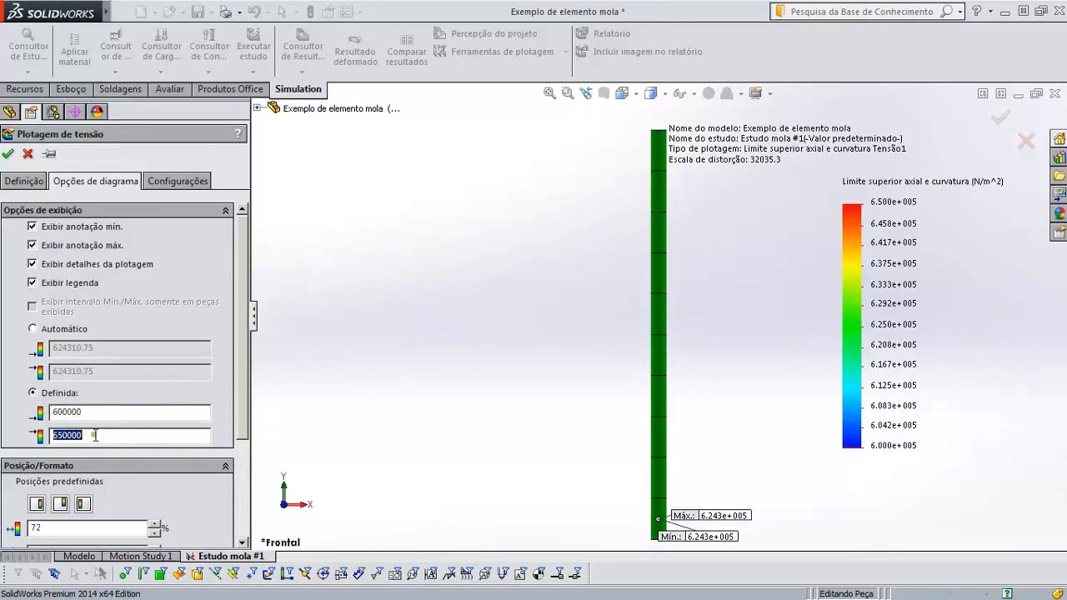
{"action": "type", "text": "650000"}
{"action": "left_click", "coordinate": [23, 181]}
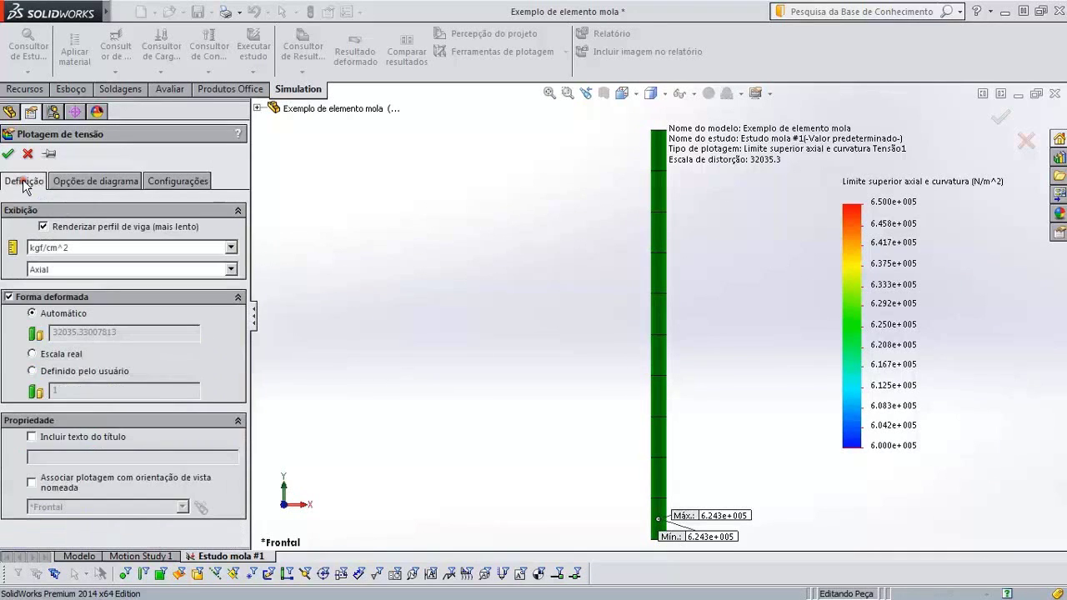
{"action": "left_click", "coordinate": [83, 182]}
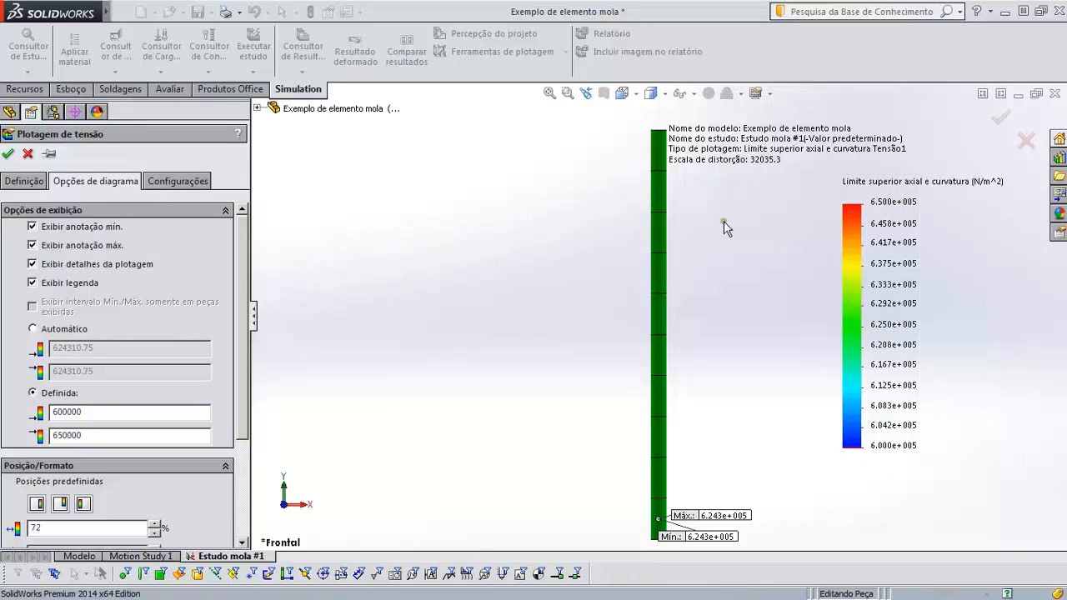
Move the colour legend to the left of the bar, at about 9% horizontally and 18% vertically.
{"action": "left_click_drag", "start_coordinate": [242, 370], "coordinate": [231, 430]}
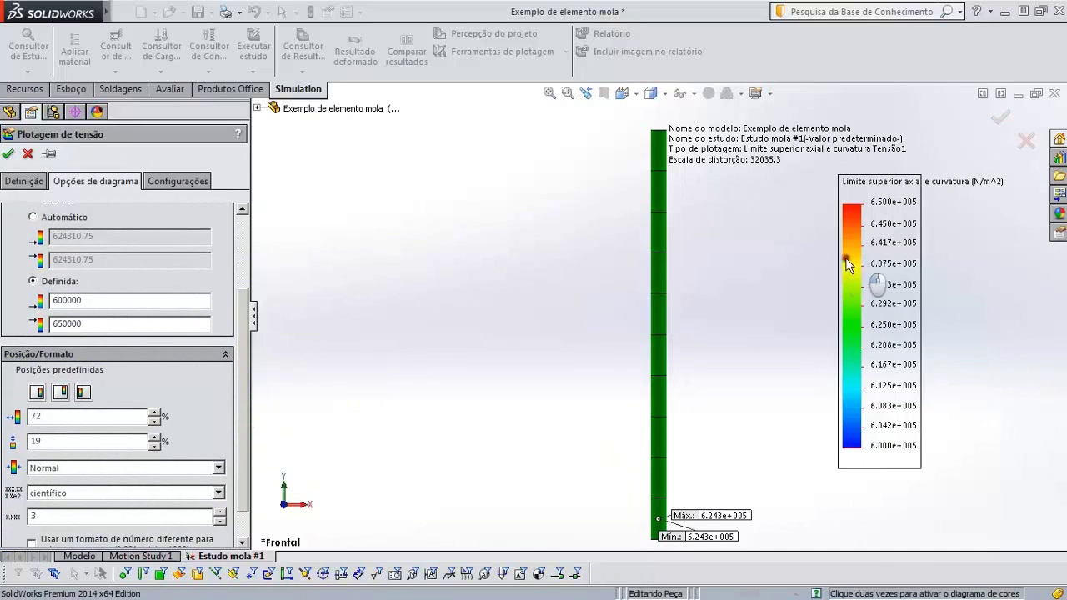
{"action": "left_click_drag", "start_coordinate": [847, 264], "coordinate": [784, 266]}
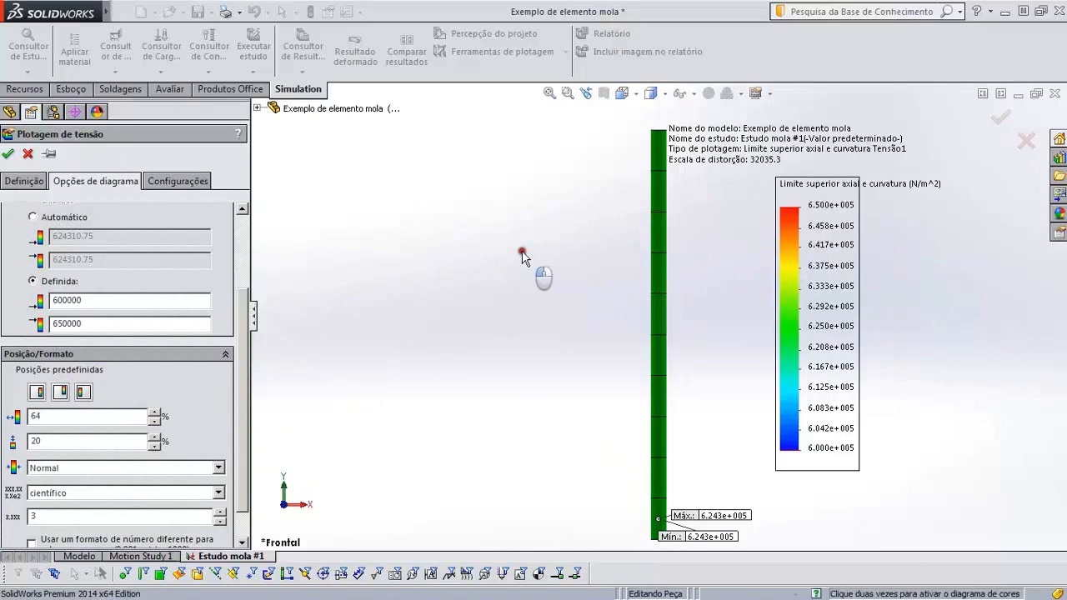
{"action": "left_click_drag", "start_coordinate": [522, 252], "coordinate": [360, 263]}
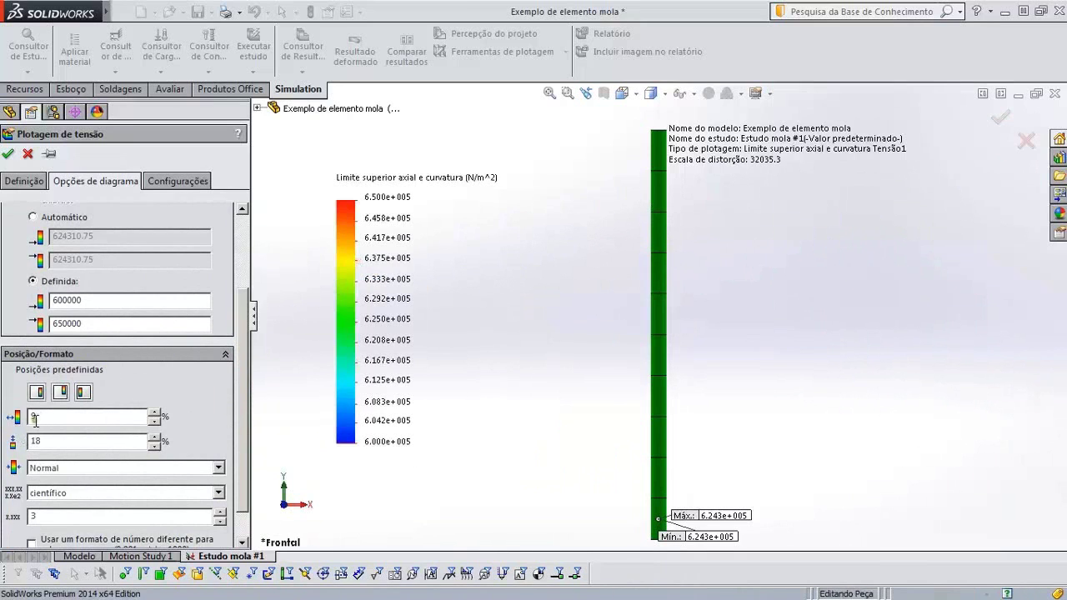
Adjust the colour legend's horizontal position, first toward the view's edge, and set it to 52%.
{"action": "left_click", "coordinate": [154, 424]}
{"action": "left_click", "coordinate": [155, 424]}
{"action": "left_click", "coordinate": [154, 423]}
{"action": "left_click", "coordinate": [154, 423]}
{"action": "left_click", "coordinate": [154, 424]}
{"action": "left_click", "coordinate": [154, 424]}
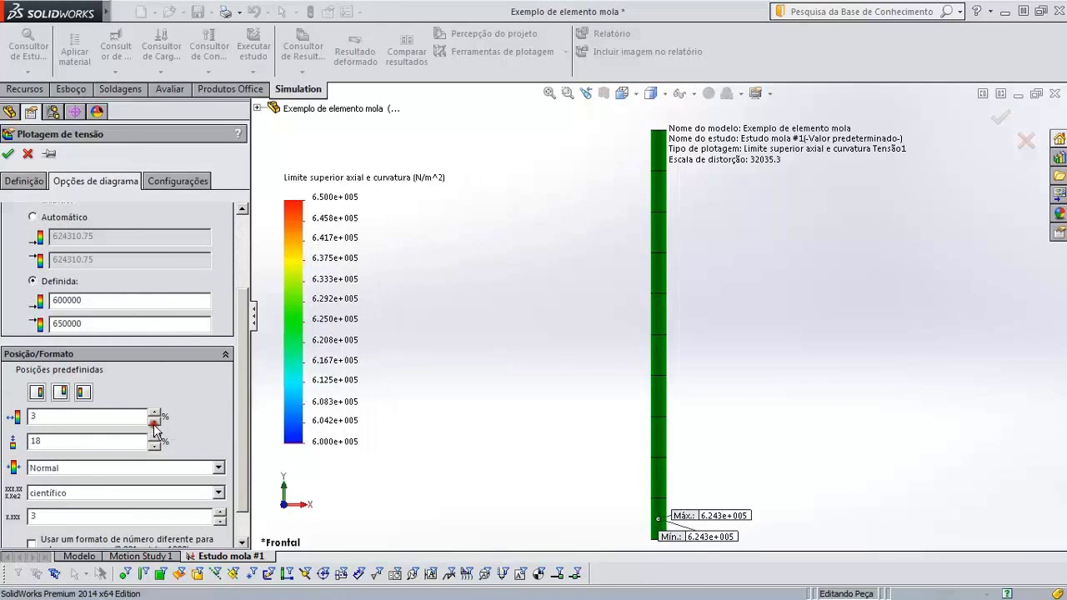
{"action": "left_click", "coordinate": [154, 424]}
{"action": "left_click", "coordinate": [154, 424]}
{"action": "left_click", "coordinate": [152, 412]}
{"action": "left_click", "coordinate": [152, 412]}
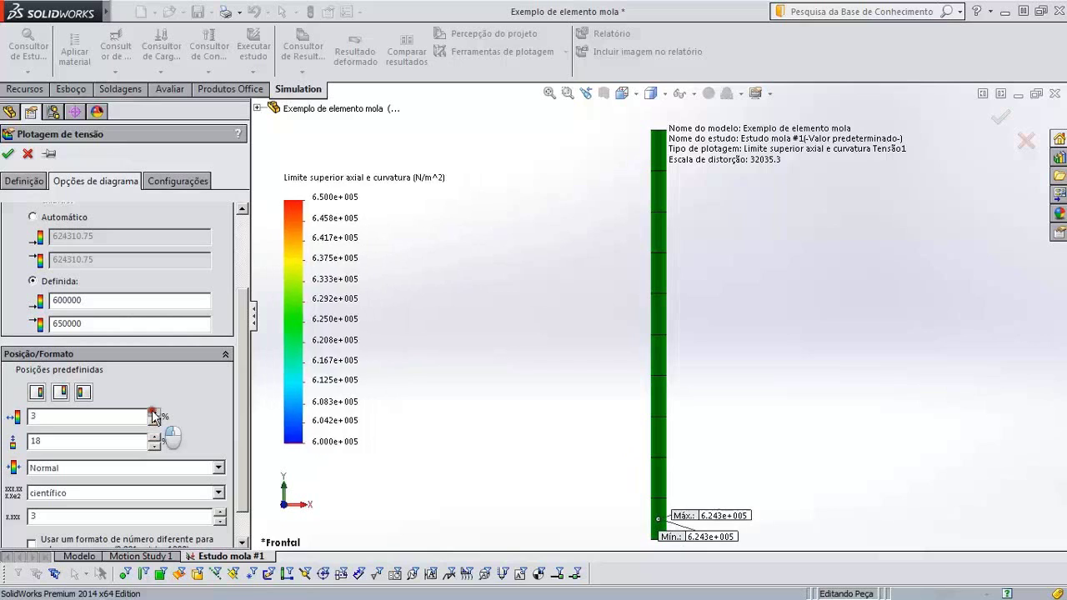
{"action": "left_click", "coordinate": [153, 411]}
{"action": "left_click", "coordinate": [152, 411]}
{"action": "left_click", "coordinate": [153, 411]}
{"action": "left_click", "coordinate": [153, 411]}
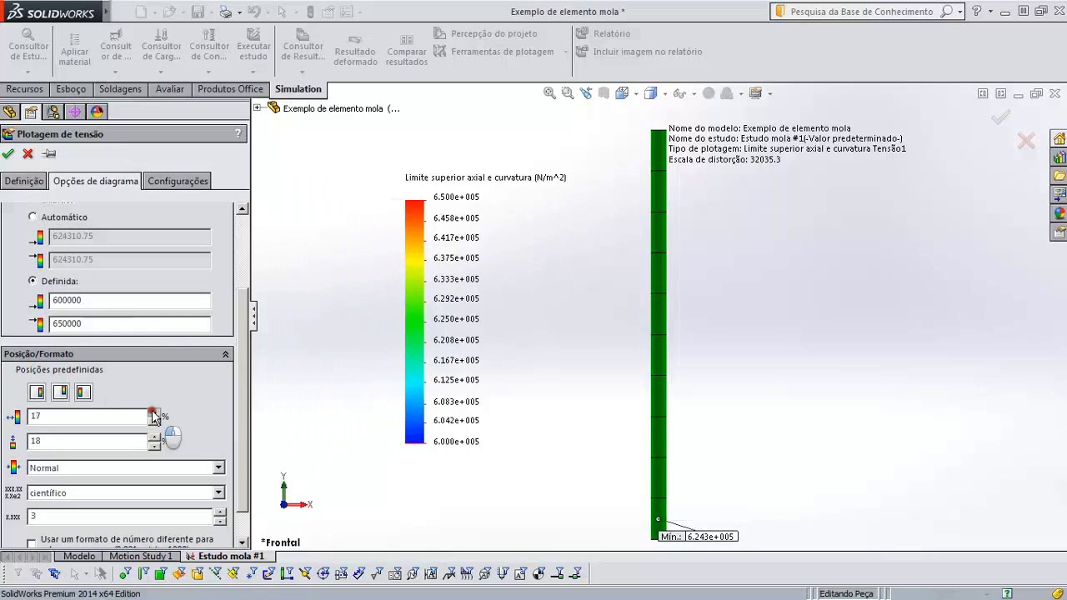
{"action": "left_click", "coordinate": [152, 412]}
{"action": "left_click", "coordinate": [152, 411]}
{"action": "left_click", "coordinate": [153, 412]}
{"action": "left_click", "coordinate": [153, 412]}
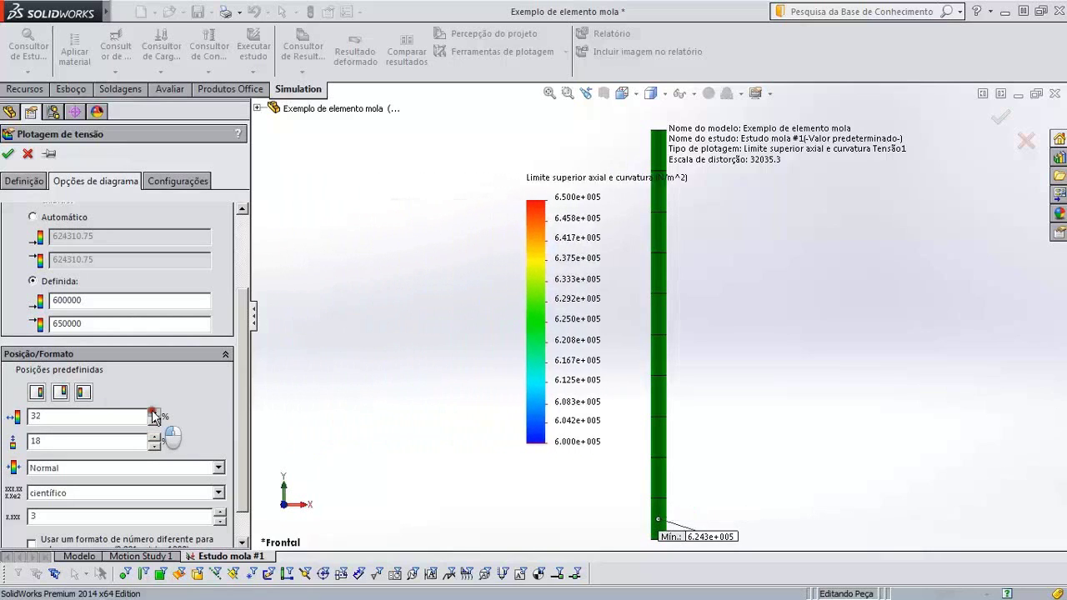
{"action": "left_click", "coordinate": [152, 412]}
{"action": "left_click", "coordinate": [153, 412]}
{"action": "left_click", "coordinate": [153, 412]}
{"action": "left_click", "coordinate": [152, 412]}
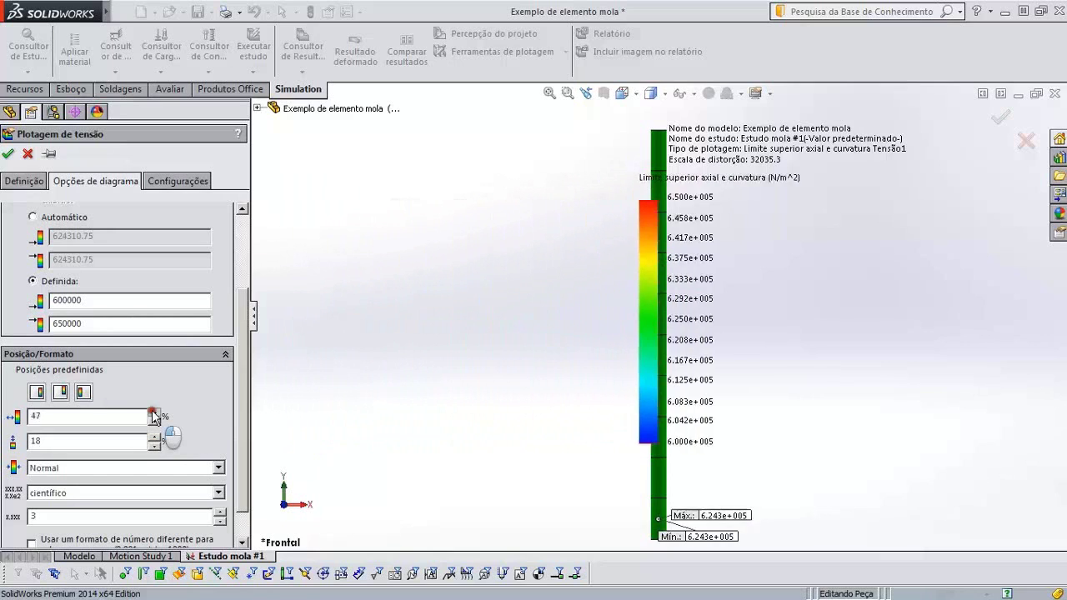
{"action": "left_click", "coordinate": [152, 412]}
{"action": "left_click", "coordinate": [153, 412]}
Adjust the colour legend's vertical position and set it to 19%.
{"action": "left_click", "coordinate": [153, 437]}
{"action": "left_click", "coordinate": [152, 437]}
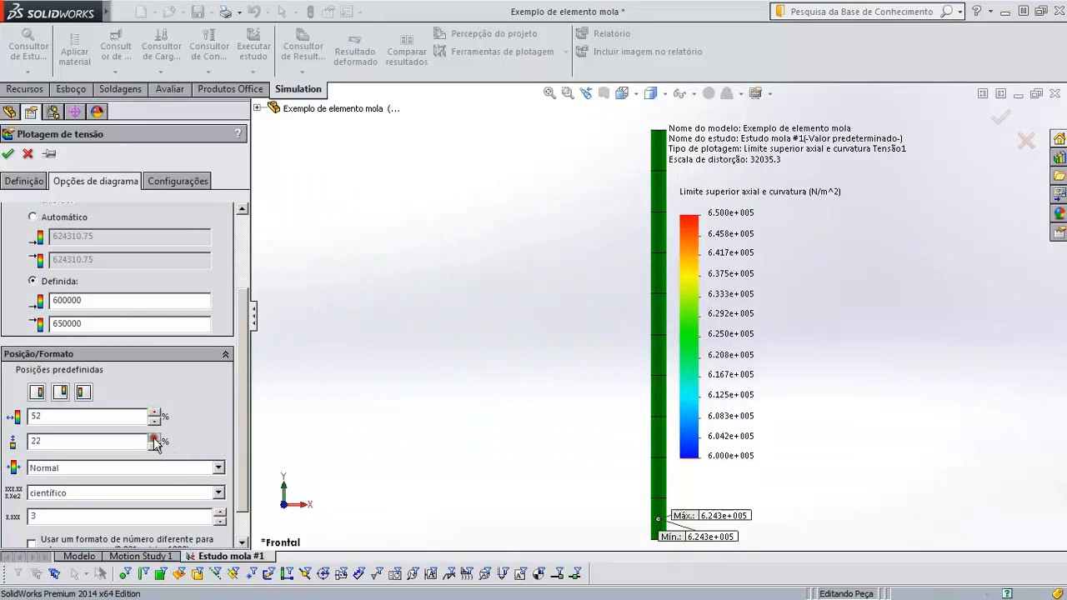
{"action": "left_click", "coordinate": [154, 438]}
{"action": "left_click", "coordinate": [155, 438]}
{"action": "left_click", "coordinate": [155, 447]}
{"action": "left_click", "coordinate": [155, 447]}
{"action": "left_click", "coordinate": [155, 447]}
{"action": "left_click", "coordinate": [155, 448]}
{"action": "left_click", "coordinate": [155, 448]}
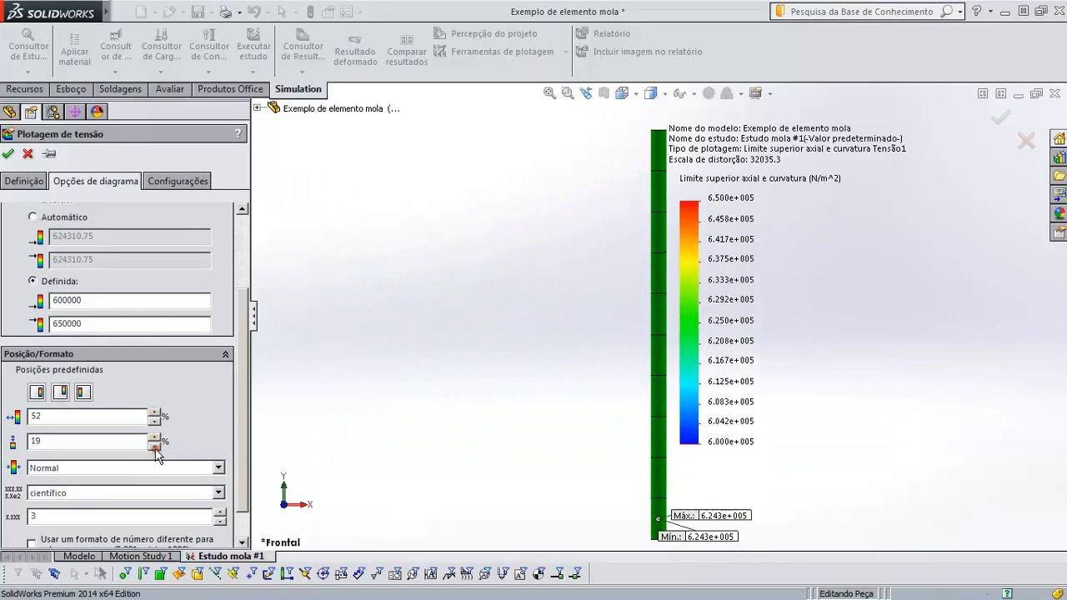
{"action": "scroll", "coordinate": [239, 459], "scroll_direction": "down", "scroll_amount": 1}
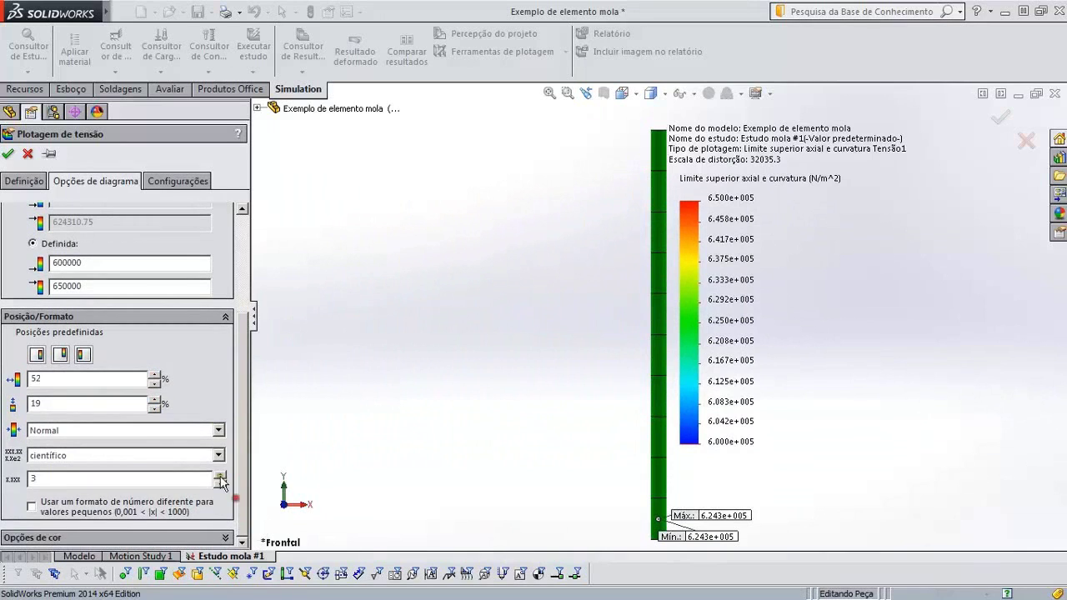
Try the Grossa and Fina widths for the colour legend and shift the legend away from the bar.
{"action": "left_click", "coordinate": [215, 430]}
{"action": "left_click", "coordinate": [113, 444]}
{"action": "left_click", "coordinate": [122, 432]}
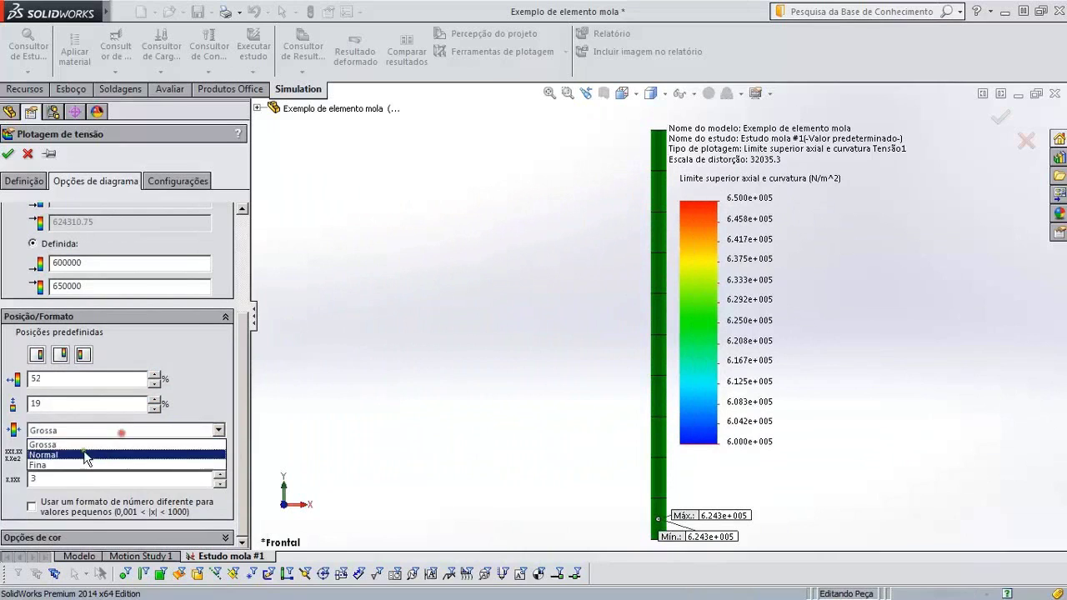
{"action": "left_click", "coordinate": [82, 464]}
{"action": "left_click", "coordinate": [859, 267]}
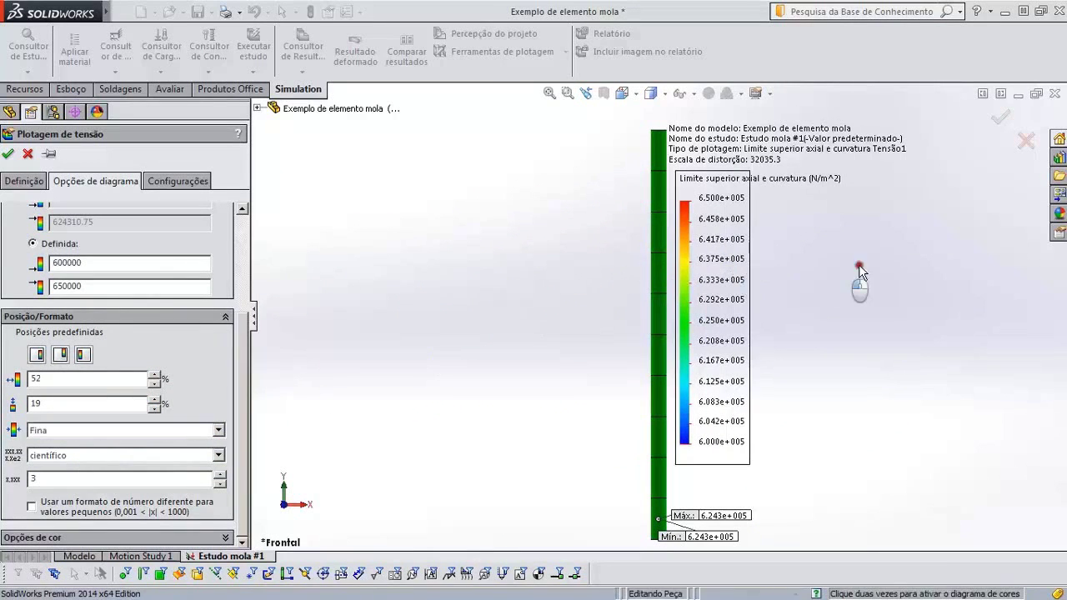
Set the colour legend's width to Normal and move it to the bar's left, at 22% horizontally and 24% vertically.
{"action": "left_click", "coordinate": [79, 430]}
{"action": "left_click", "coordinate": [64, 455]}
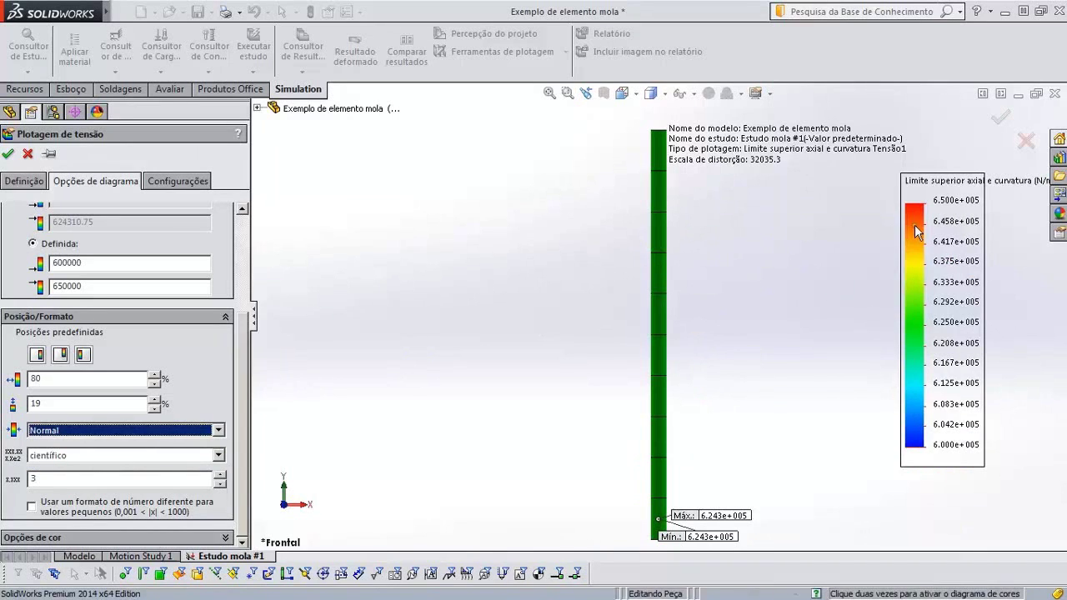
{"action": "left_click", "coordinate": [929, 246]}
{"action": "left_click_drag", "start_coordinate": [517, 250], "coordinate": [518, 251]}
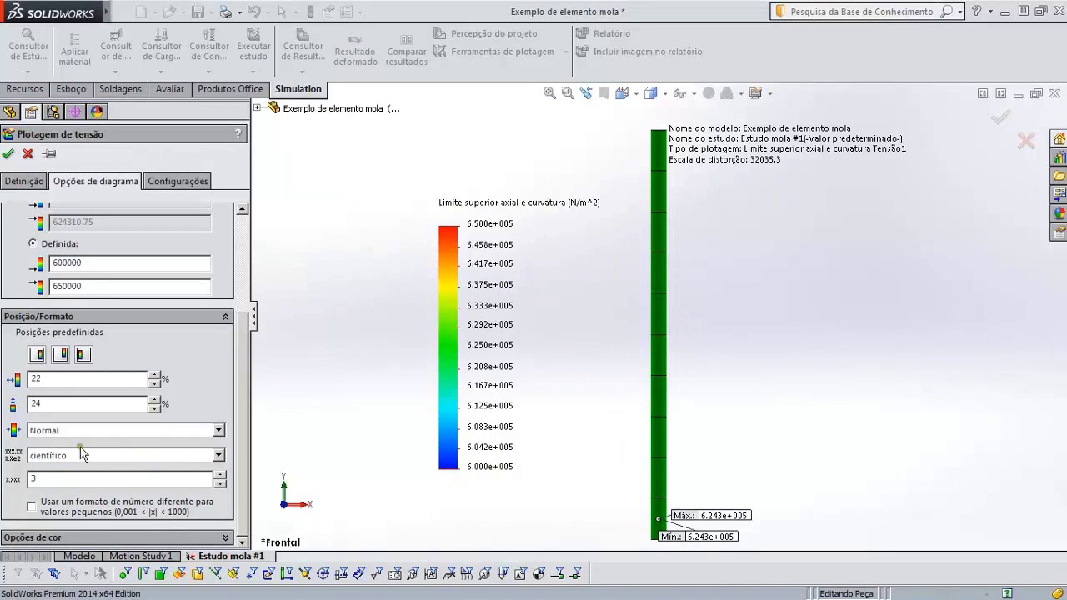
Set the legend's number format to flutuante and compare the legend's unit with the unit in the plot definition.
{"action": "left_click", "coordinate": [217, 455]}
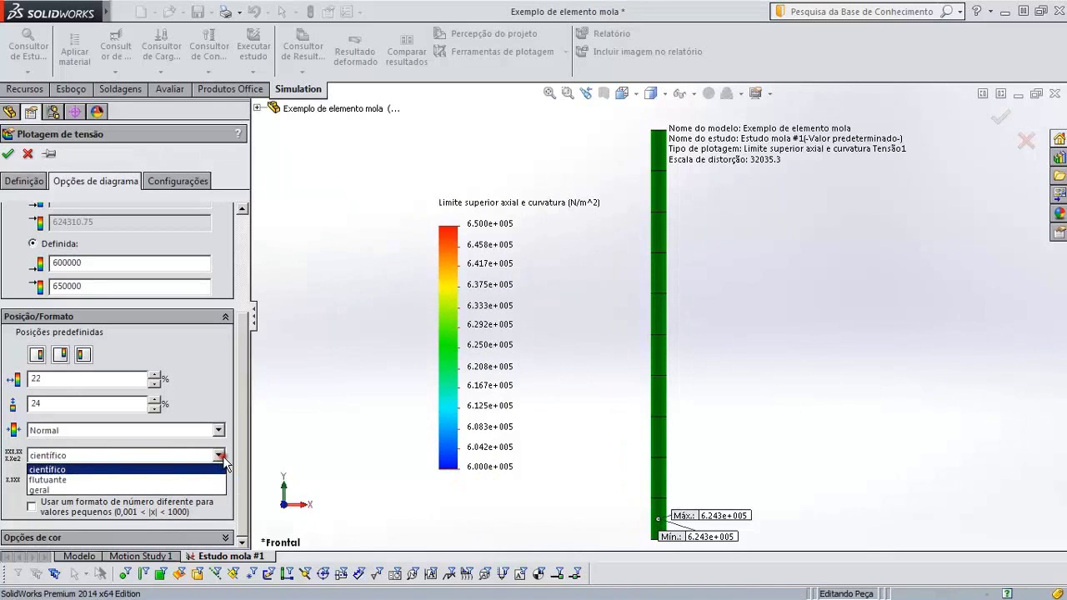
{"action": "left_click", "coordinate": [40, 480]}
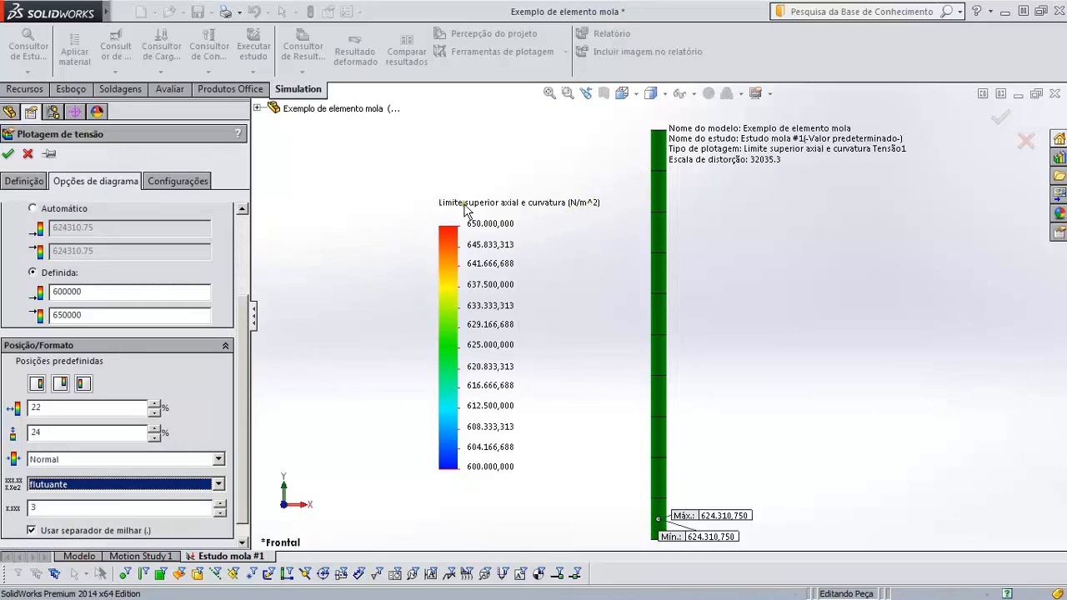
{"action": "left_click", "coordinate": [20, 183]}
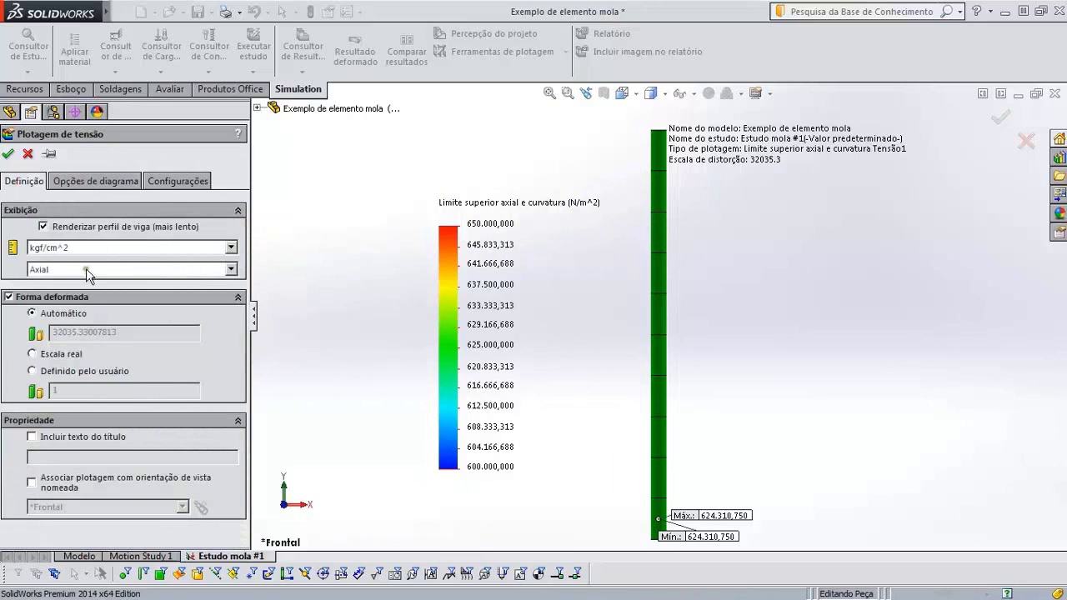
{"action": "left_click", "coordinate": [94, 185]}
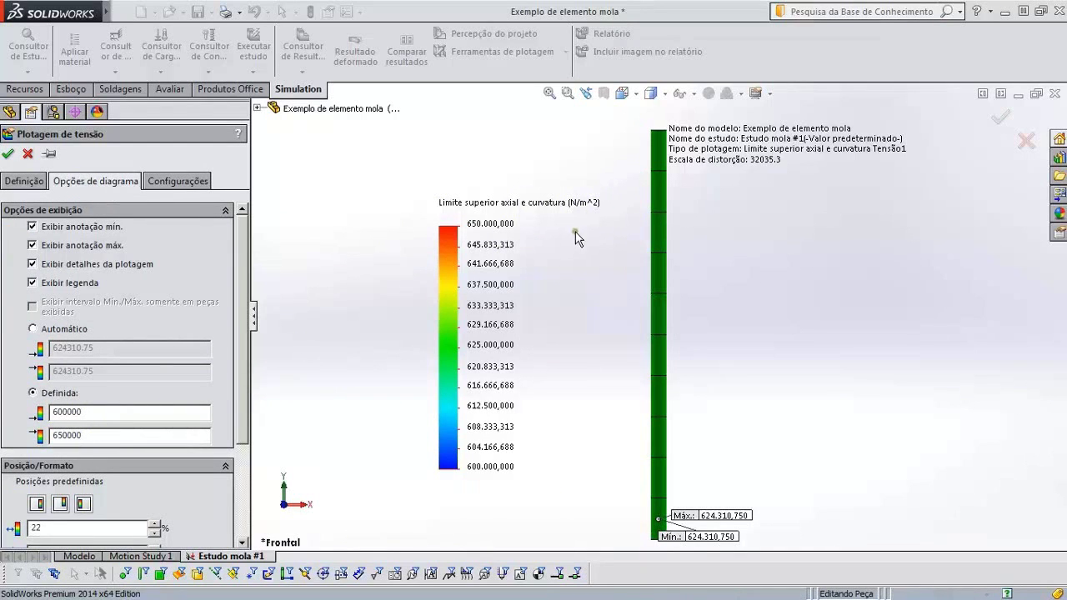
{"action": "left_click", "coordinate": [591, 207]}
{"action": "scroll", "coordinate": [240, 353], "scroll_direction": "down", "scroll_amount": 3}
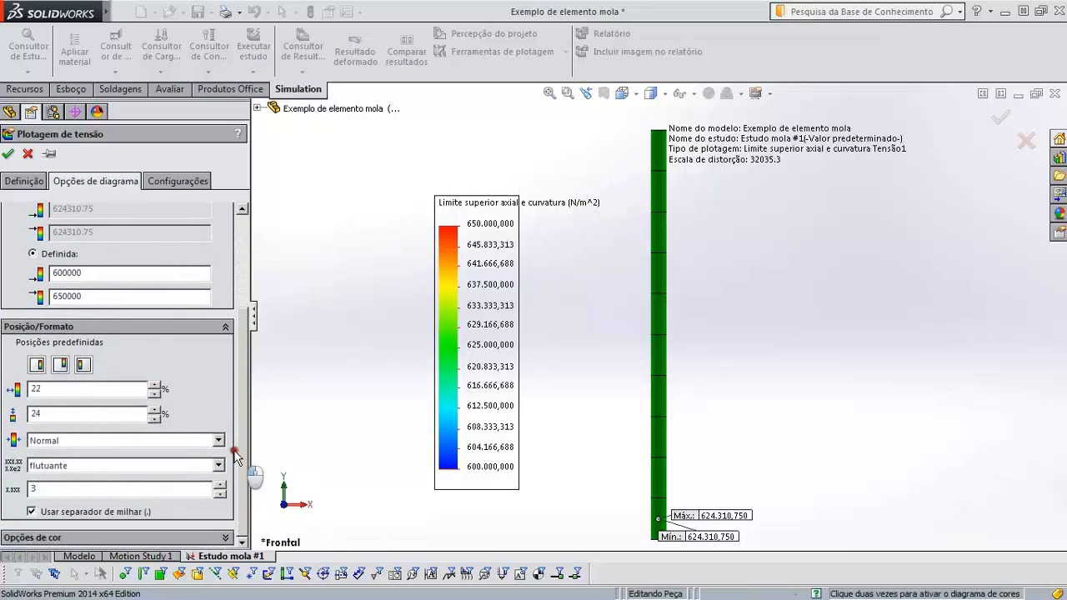
Try the geral and científico number formats for the legend values and return to flutuante.
{"action": "left_click", "coordinate": [125, 463]}
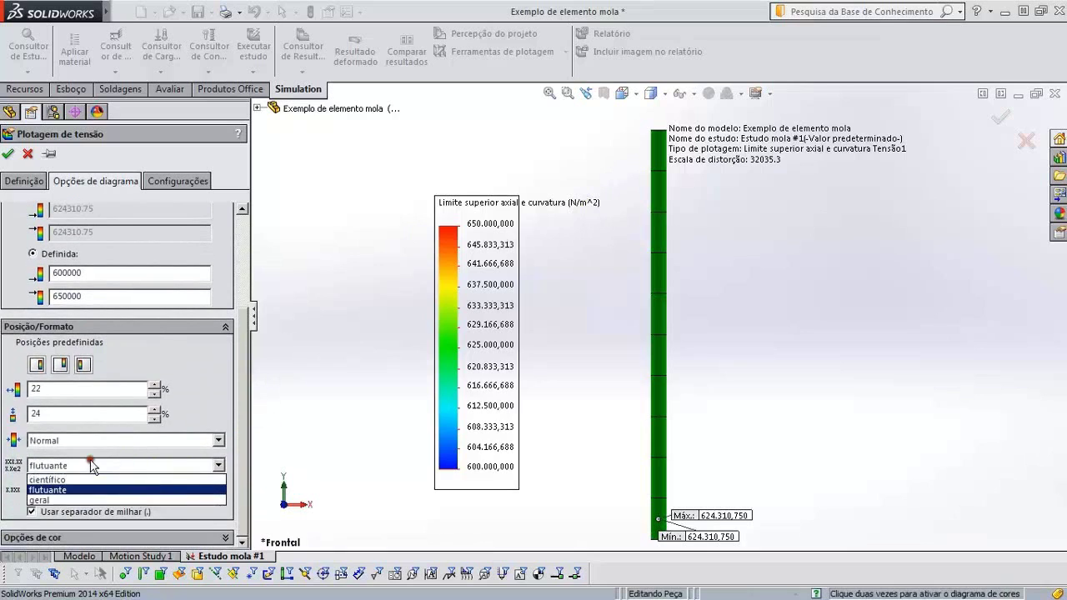
{"action": "left_click", "coordinate": [48, 500]}
{"action": "left_click", "coordinate": [57, 467]}
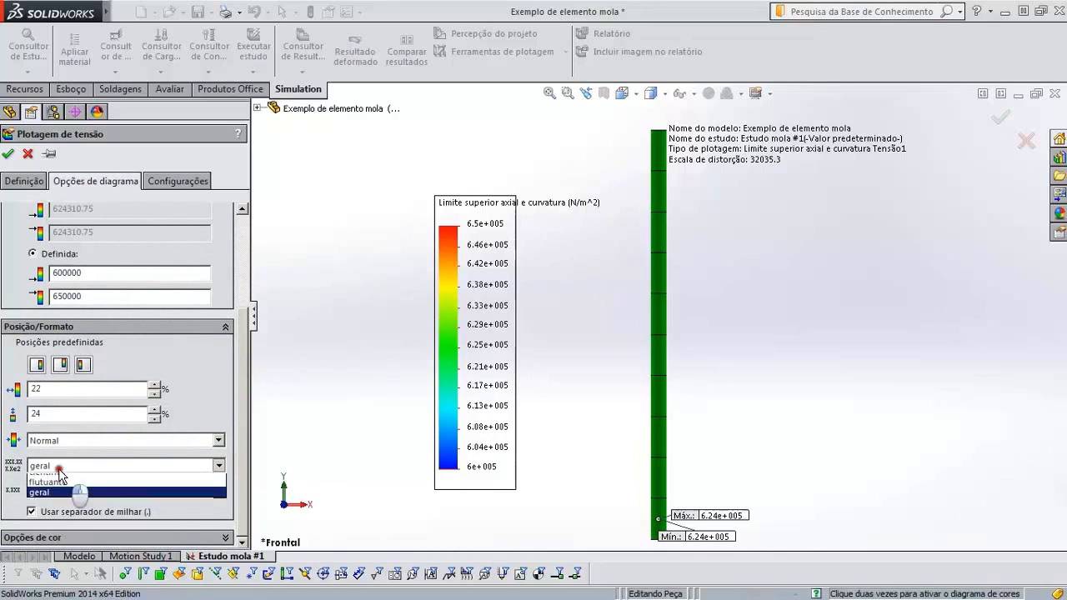
{"action": "left_click", "coordinate": [64, 492]}
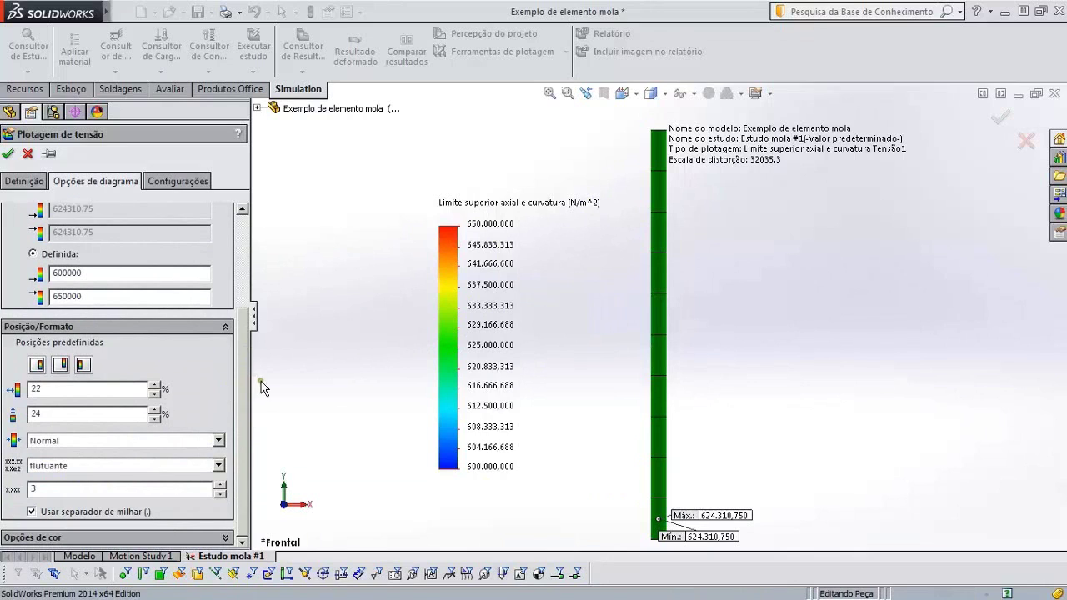
{"action": "left_click", "coordinate": [63, 466]}
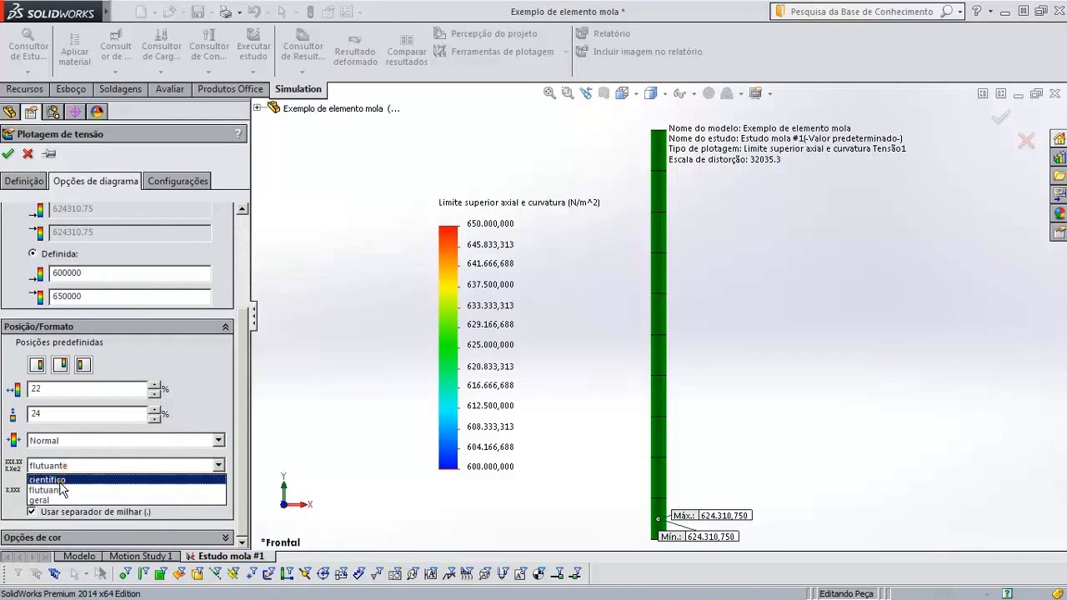
{"action": "left_click", "coordinate": [61, 480]}
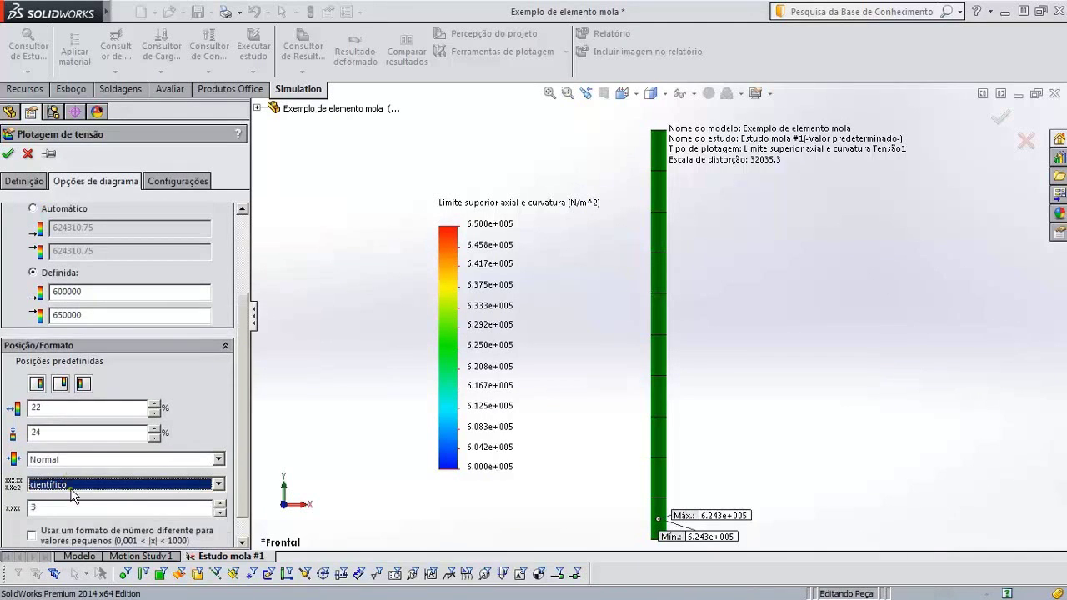
{"action": "left_click", "coordinate": [64, 485]}
{"action": "left_click", "coordinate": [47, 508]}
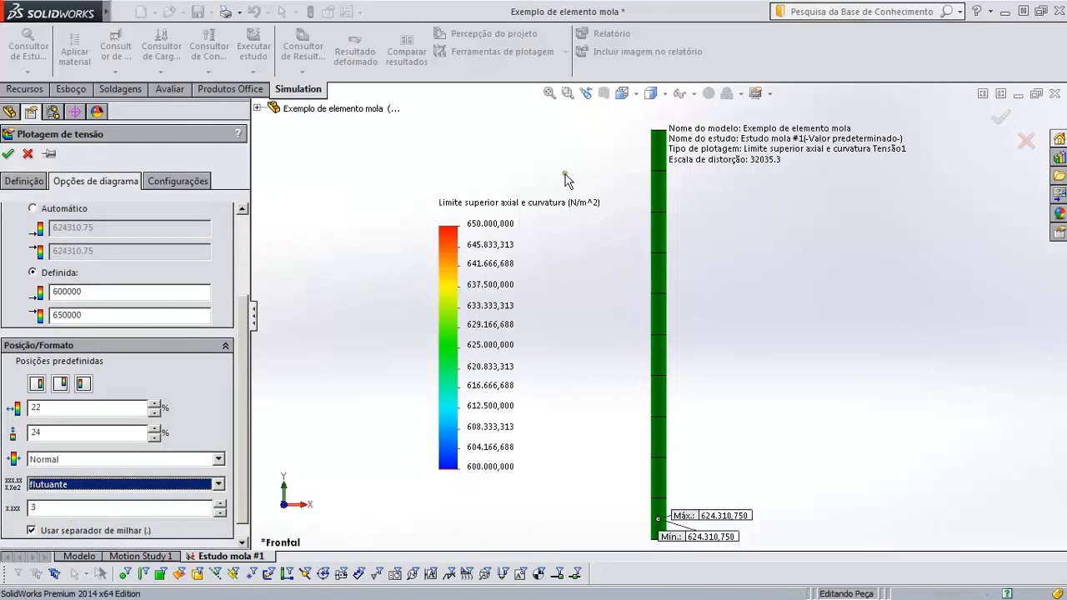
Increase the number of decimal places of the legend values to 16.
{"action": "left_click", "coordinate": [222, 504]}
{"action": "left_click", "coordinate": [221, 505]}
{"action": "left_click", "coordinate": [221, 504]}
{"action": "left_click", "coordinate": [222, 505]}
{"action": "left_click", "coordinate": [222, 504]}
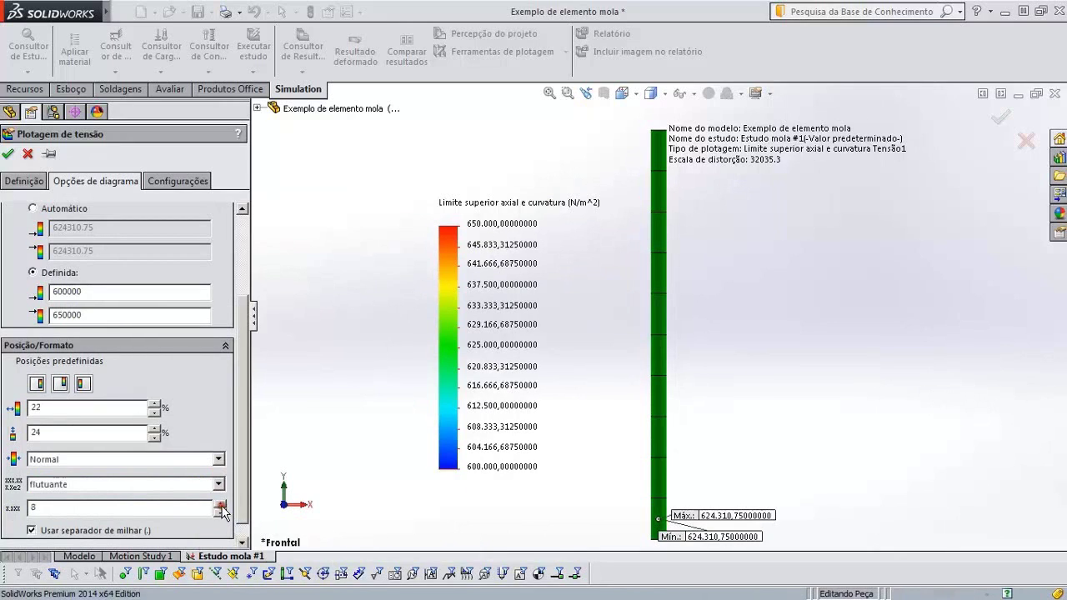
{"action": "left_click", "coordinate": [222, 504]}
{"action": "left_click", "coordinate": [222, 504]}
{"action": "left_click", "coordinate": [221, 504]}
{"action": "left_click", "coordinate": [221, 504]}
{"action": "left_click", "coordinate": [222, 505]}
{"action": "left_click", "coordinate": [222, 504]}
{"action": "left_click", "coordinate": [221, 504]}
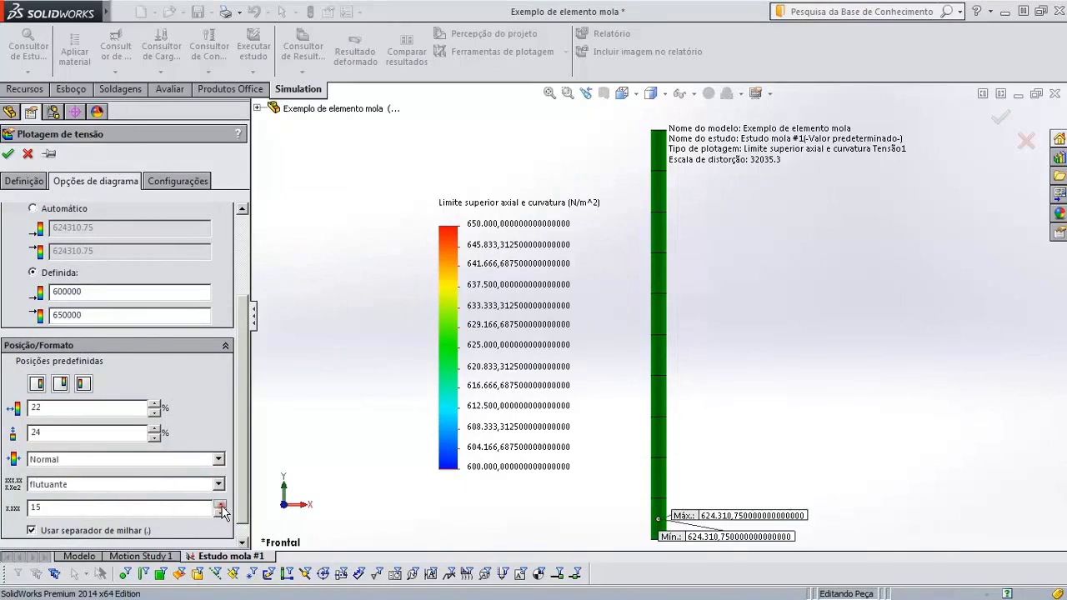
{"action": "left_click", "coordinate": [222, 505]}
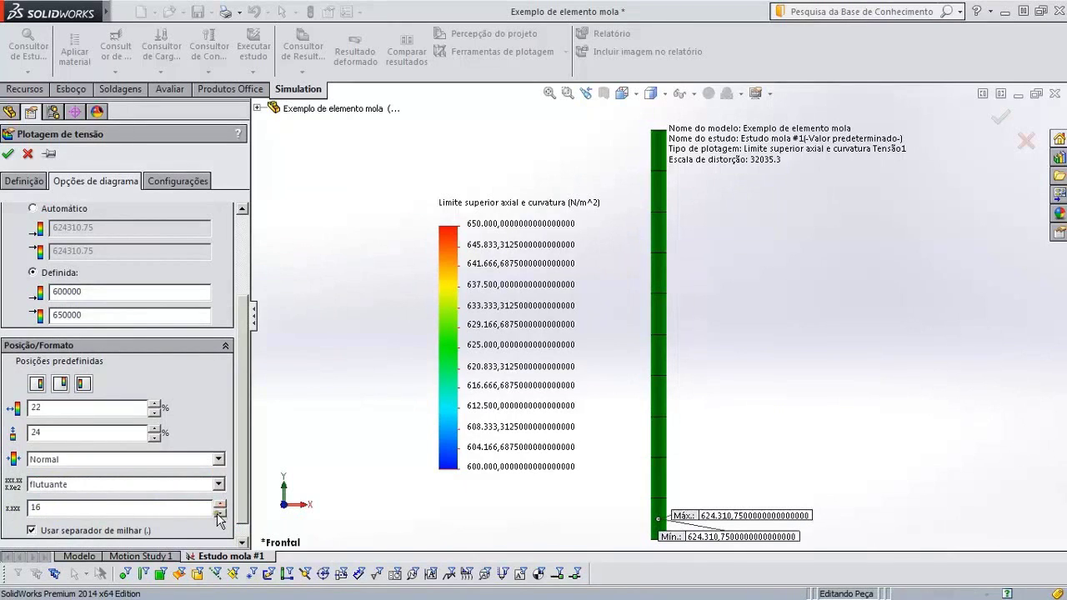
Set the legend values to 3 decimal places and toggle the thousands separator off and back on.
{"action": "left_click_drag", "start_coordinate": [167, 509], "coordinate": [4, 505]}
{"action": "type", "text": "3"}
{"action": "key", "text": "Tab"}
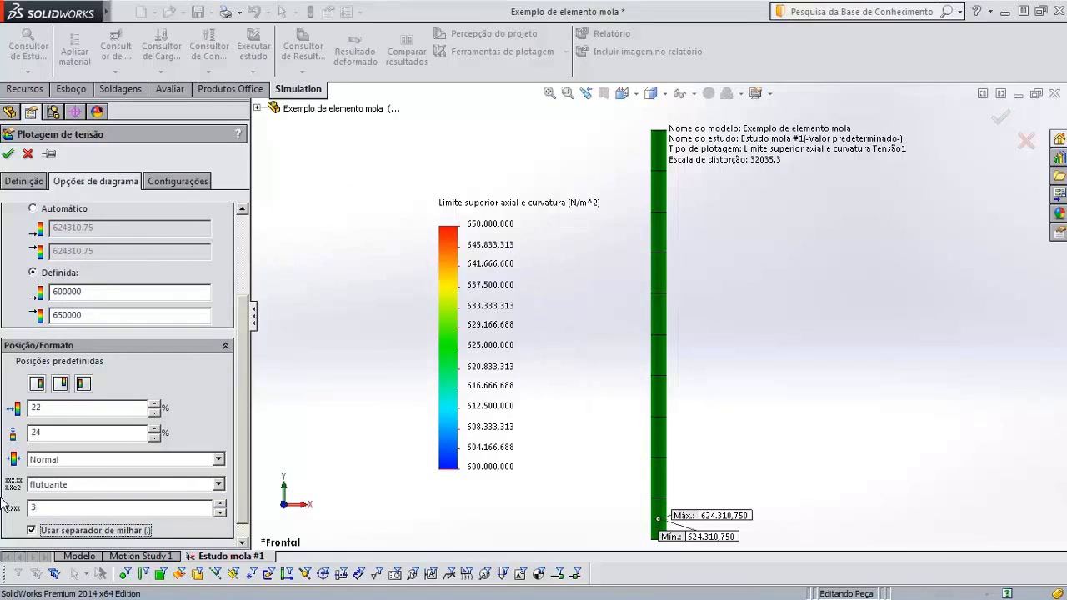
{"action": "left_click", "coordinate": [32, 531]}
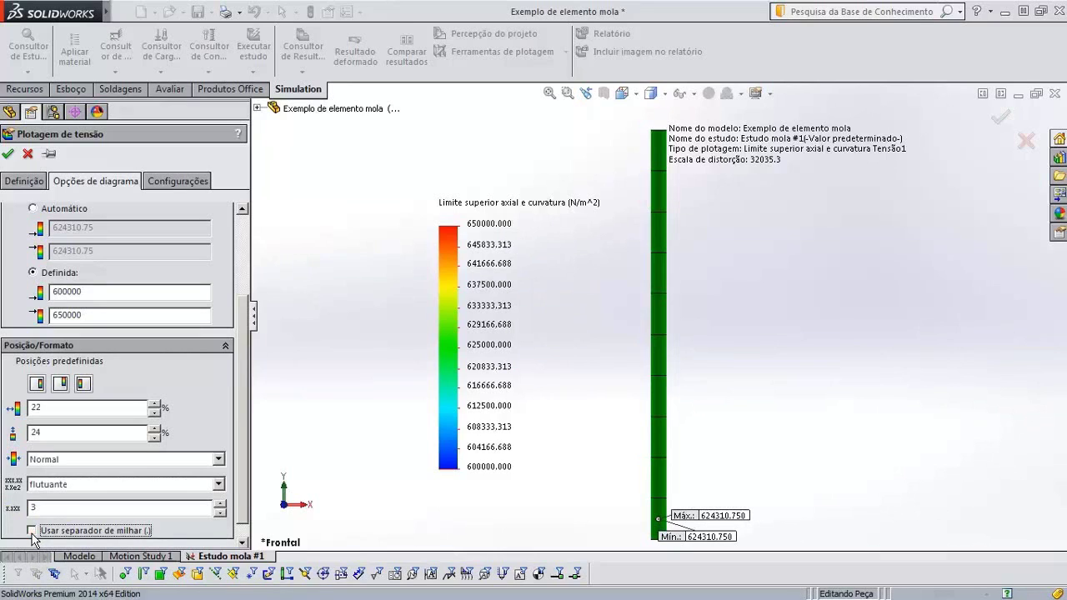
{"action": "left_click", "coordinate": [32, 530]}
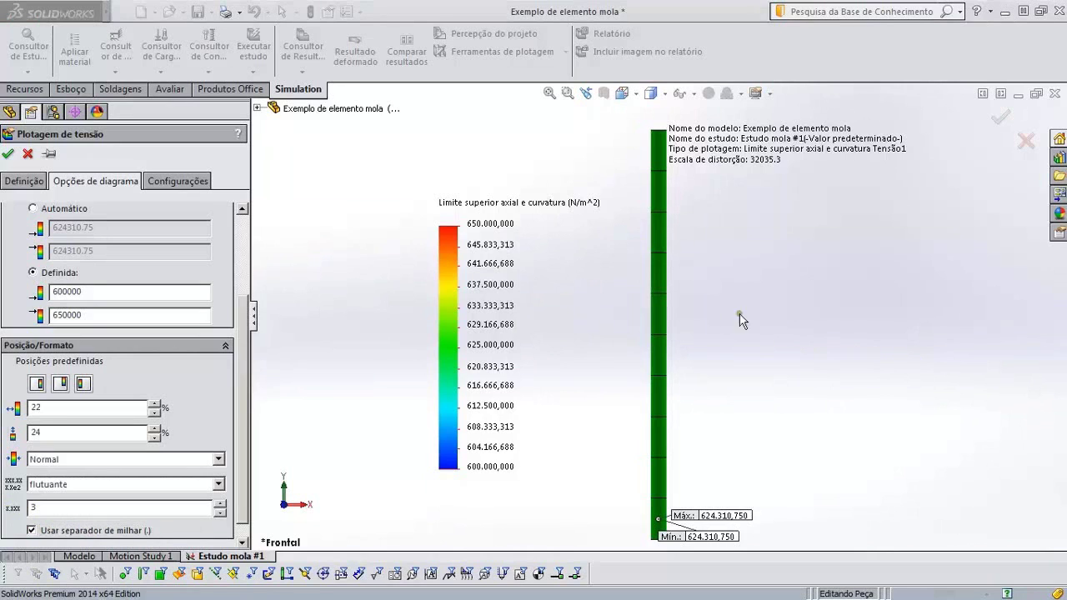
Set the stress plot's fringe option to Discreta and move the colour legend to the right of the bar.
{"action": "left_click", "coordinate": [158, 185]}
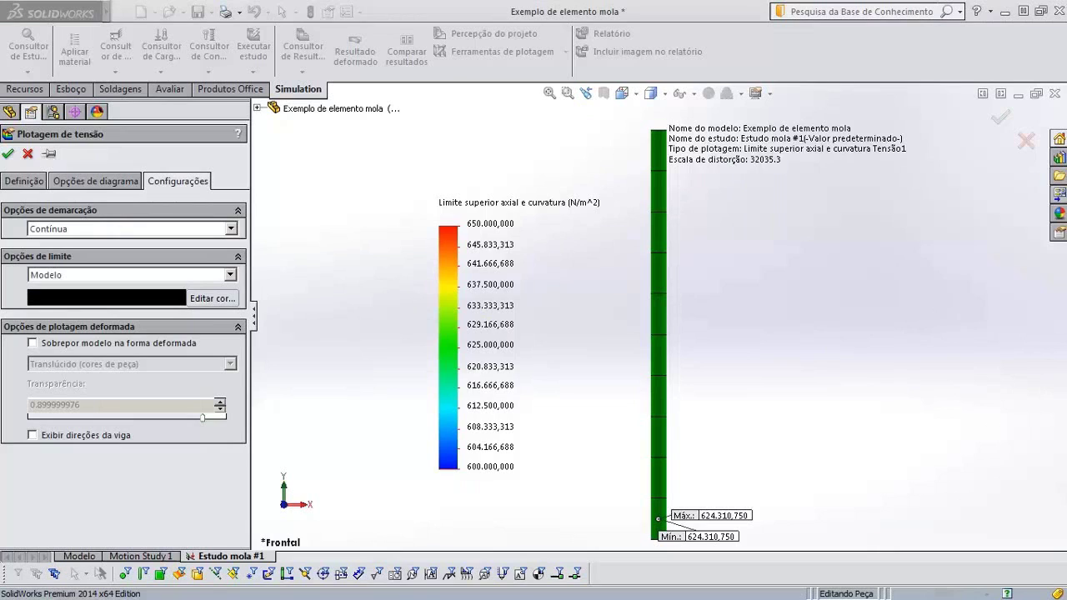
{"action": "left_click", "coordinate": [73, 230]}
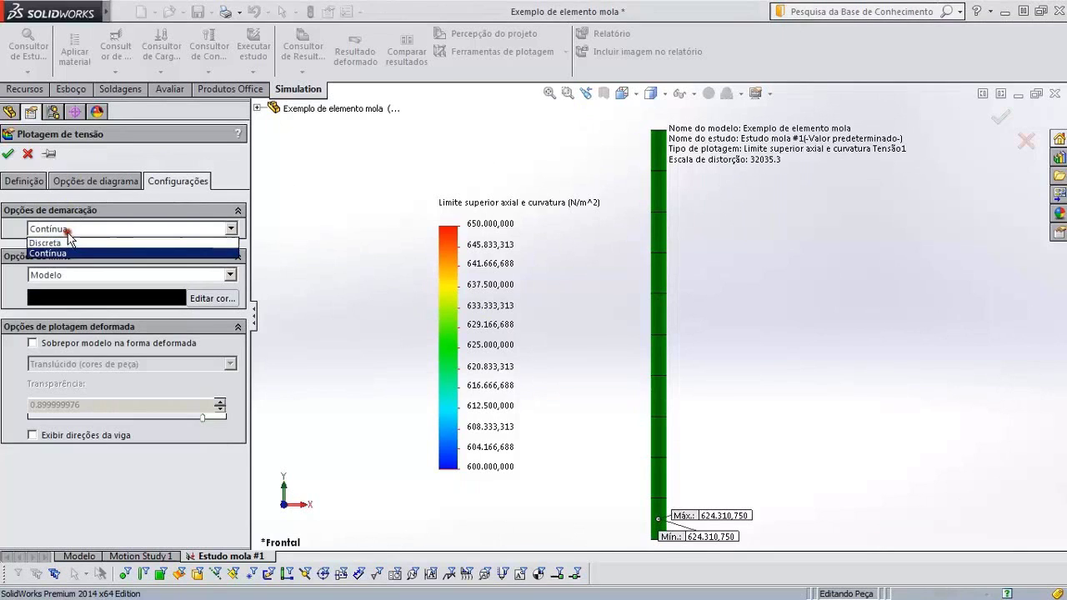
{"action": "left_click", "coordinate": [351, 181]}
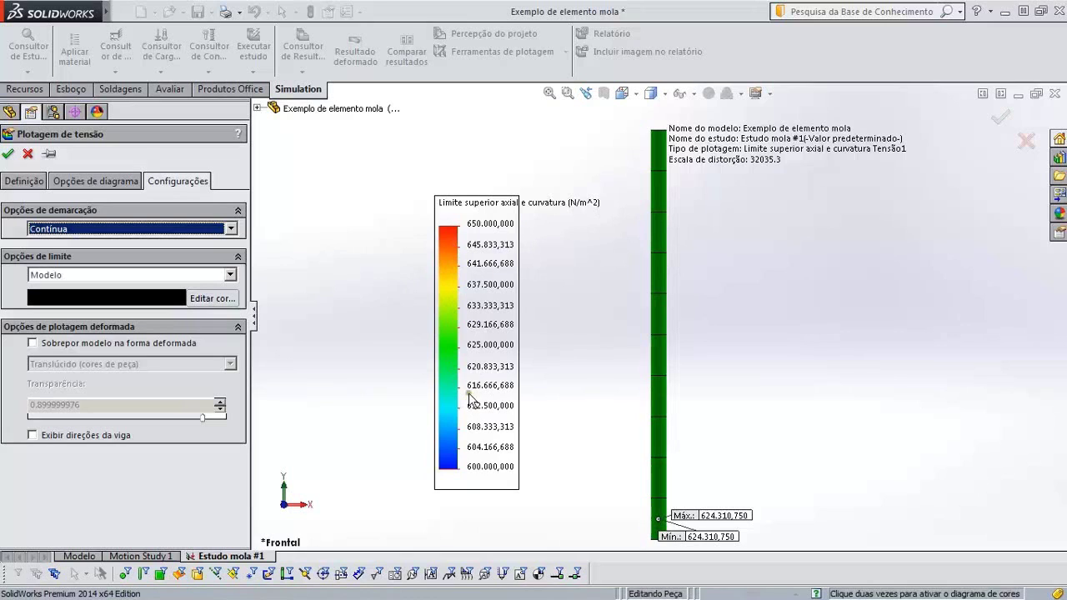
{"action": "left_click", "coordinate": [169, 230]}
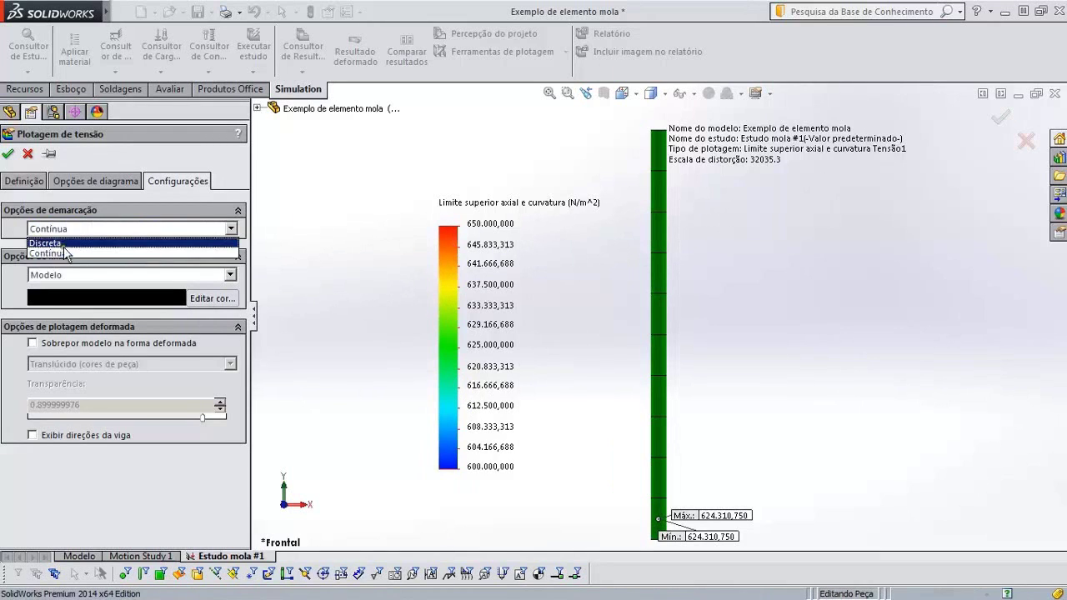
{"action": "left_click", "coordinate": [58, 243]}
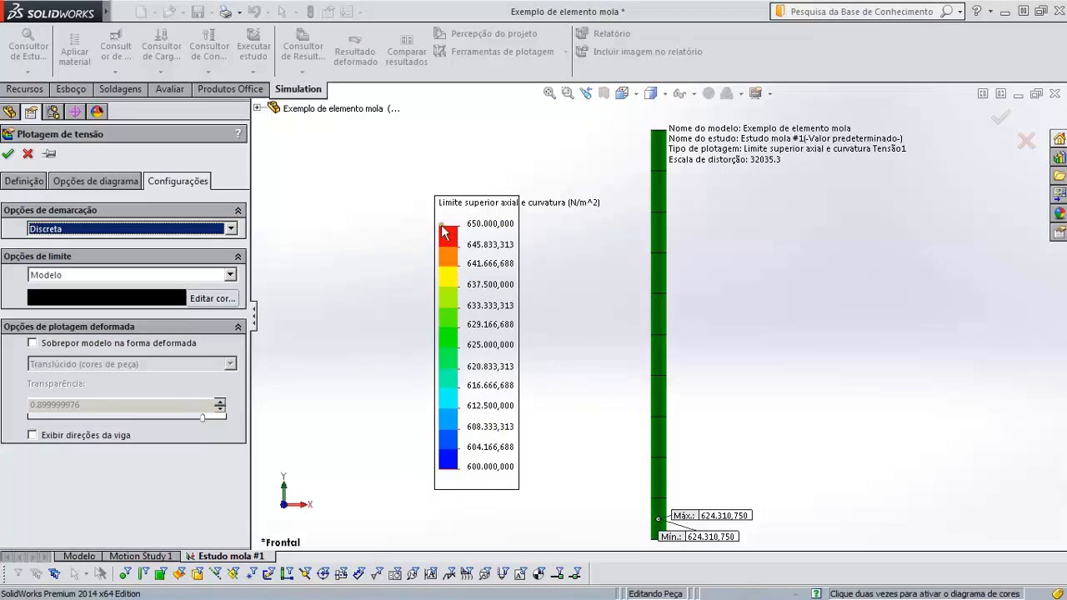
{"action": "left_click_drag", "start_coordinate": [454, 226], "coordinate": [865, 243]}
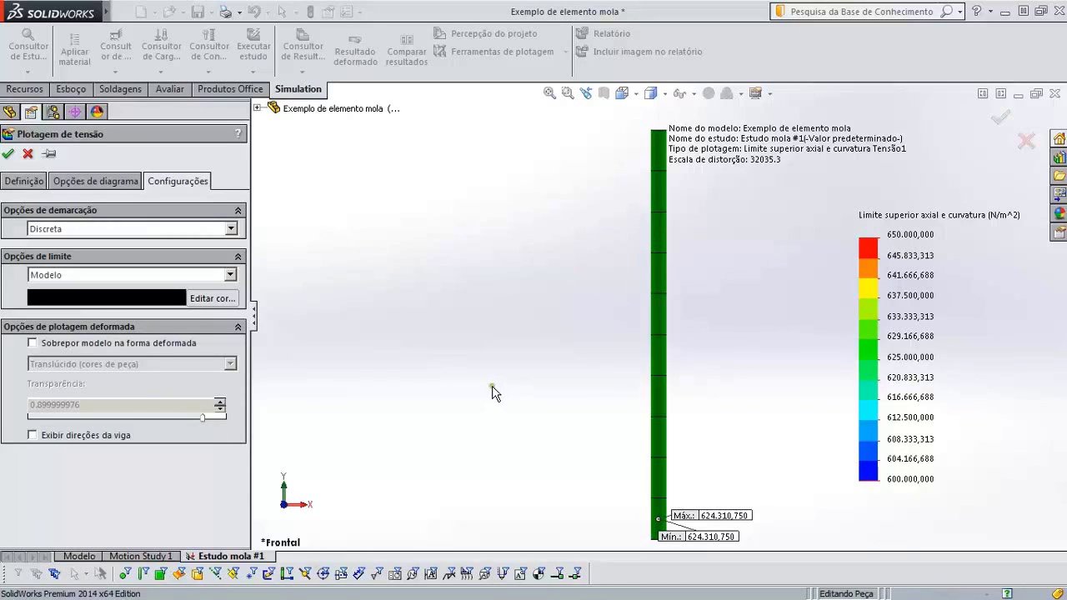
Try the Nenhuma boundary option for the stress plot and move the colour legend away from the bar.
{"action": "left_click", "coordinate": [131, 280]}
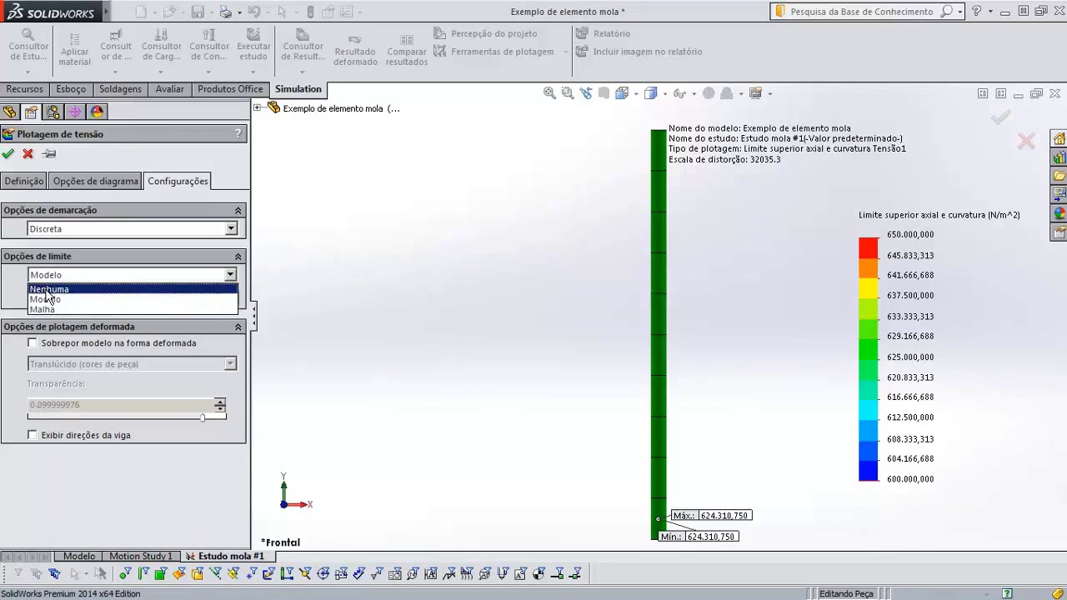
{"action": "left_click", "coordinate": [46, 292]}
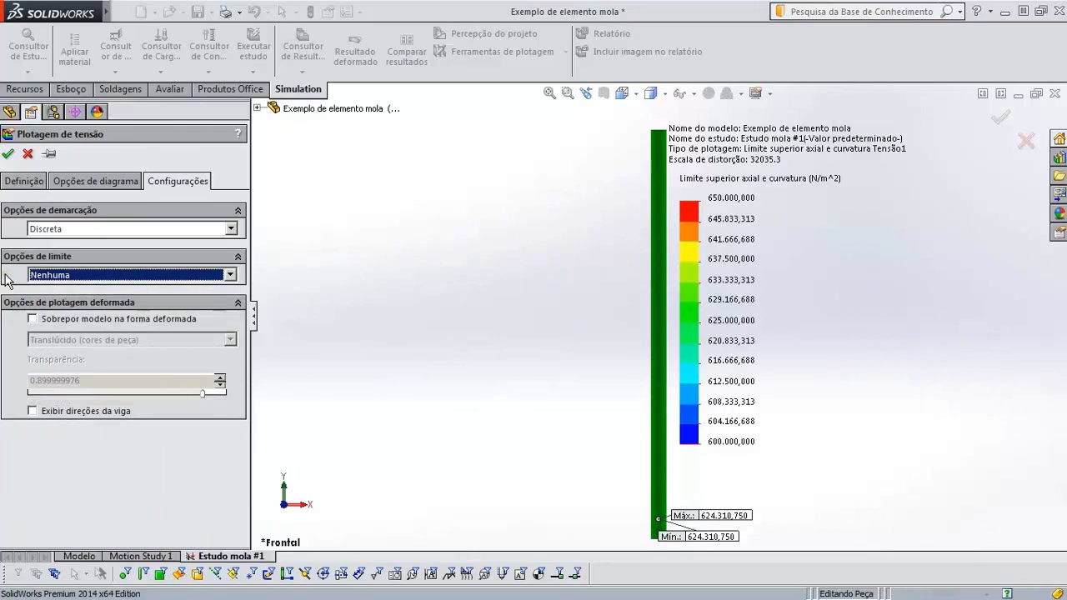
{"action": "left_click", "coordinate": [860, 276]}
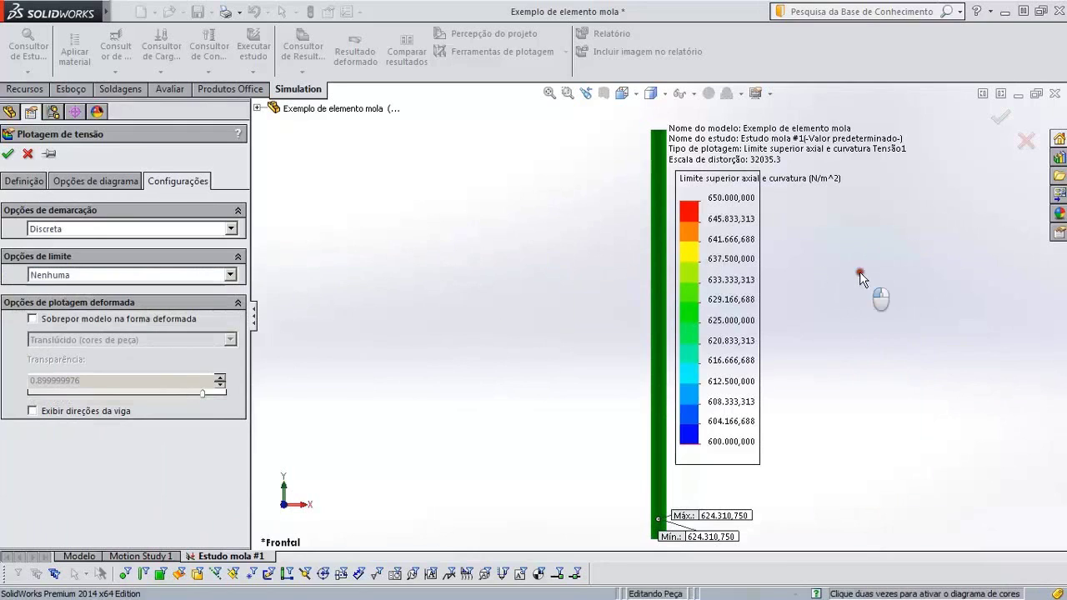
{"action": "left_click", "coordinate": [144, 303]}
{"action": "left_click", "coordinate": [117, 275]}
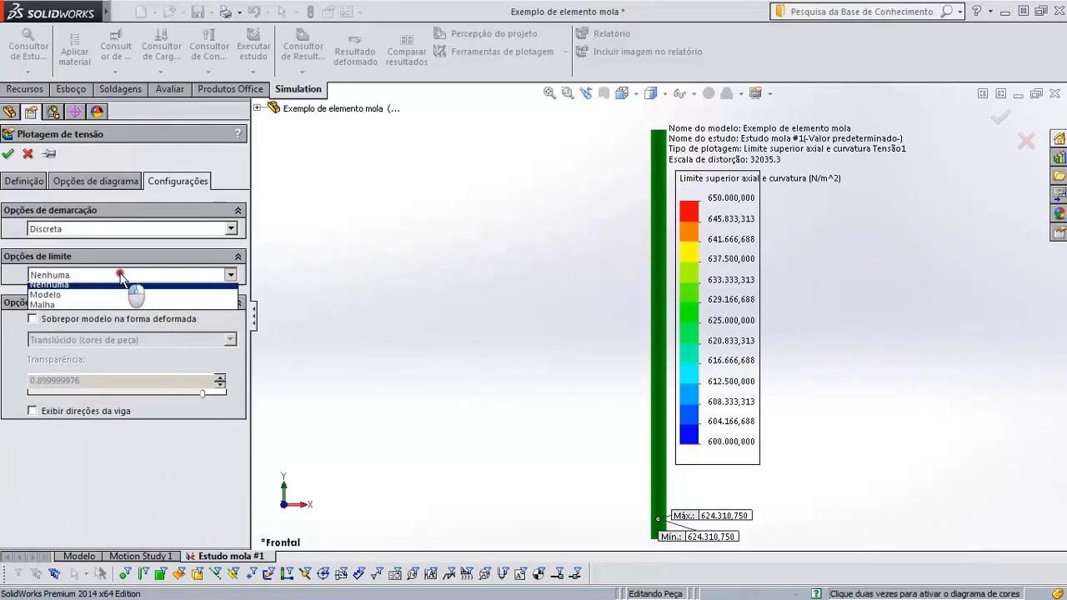
{"action": "left_click", "coordinate": [91, 290]}
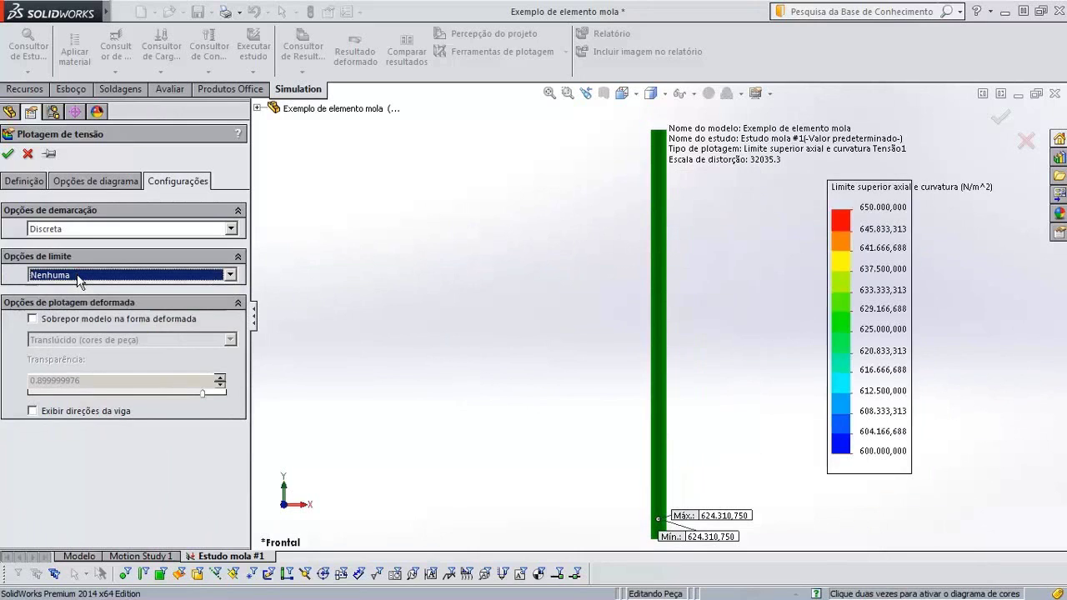
Try the Malha boundary option for the stress plot and set it back to Modelo.
{"action": "left_click", "coordinate": [79, 275]}
{"action": "left_click", "coordinate": [69, 310]}
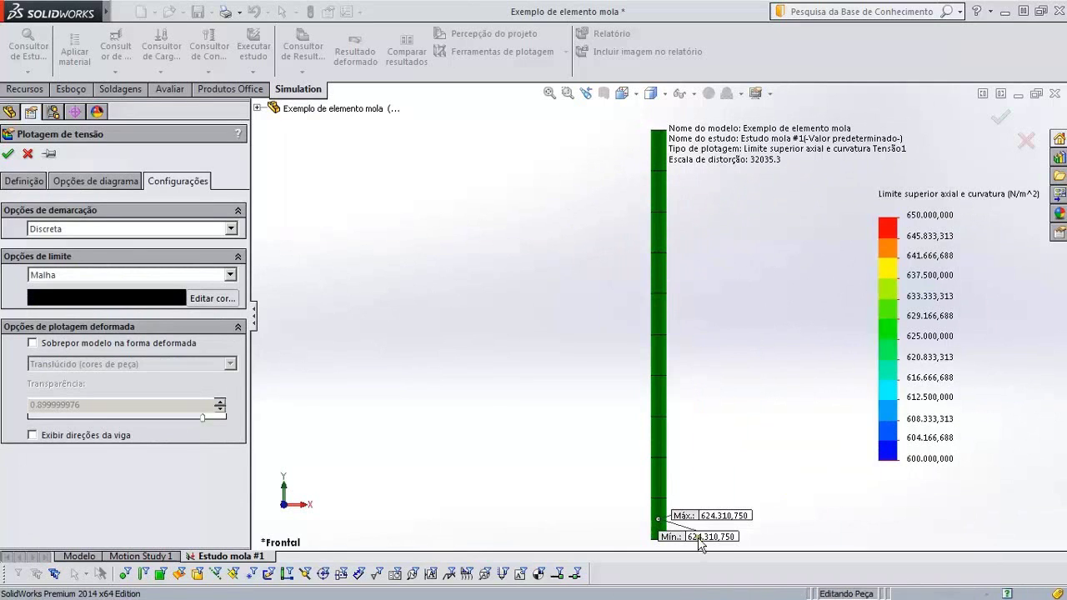
{"action": "left_click", "coordinate": [189, 275]}
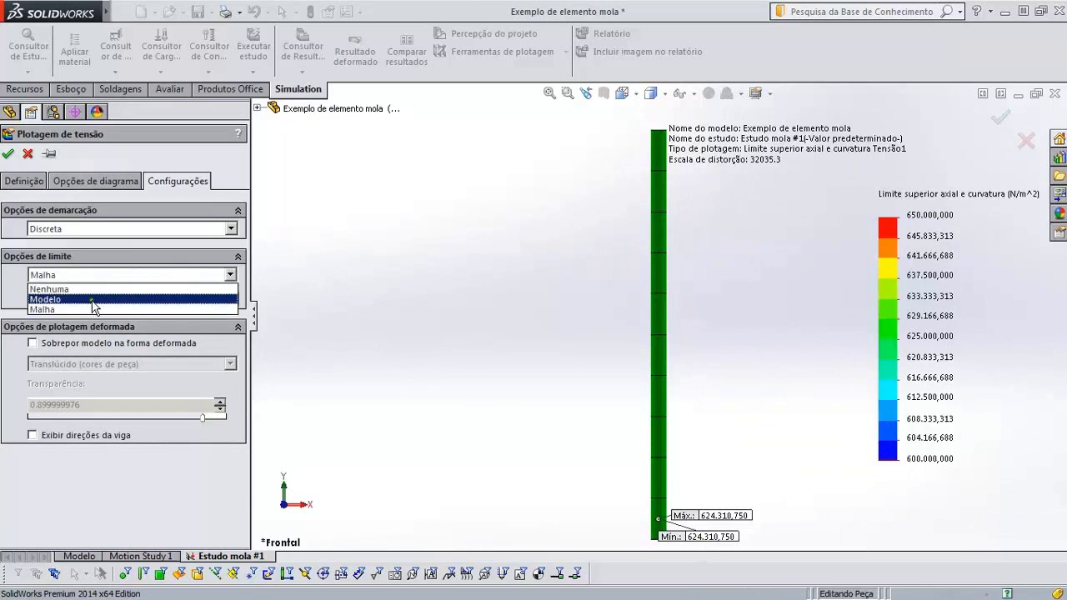
{"action": "left_click", "coordinate": [93, 301]}
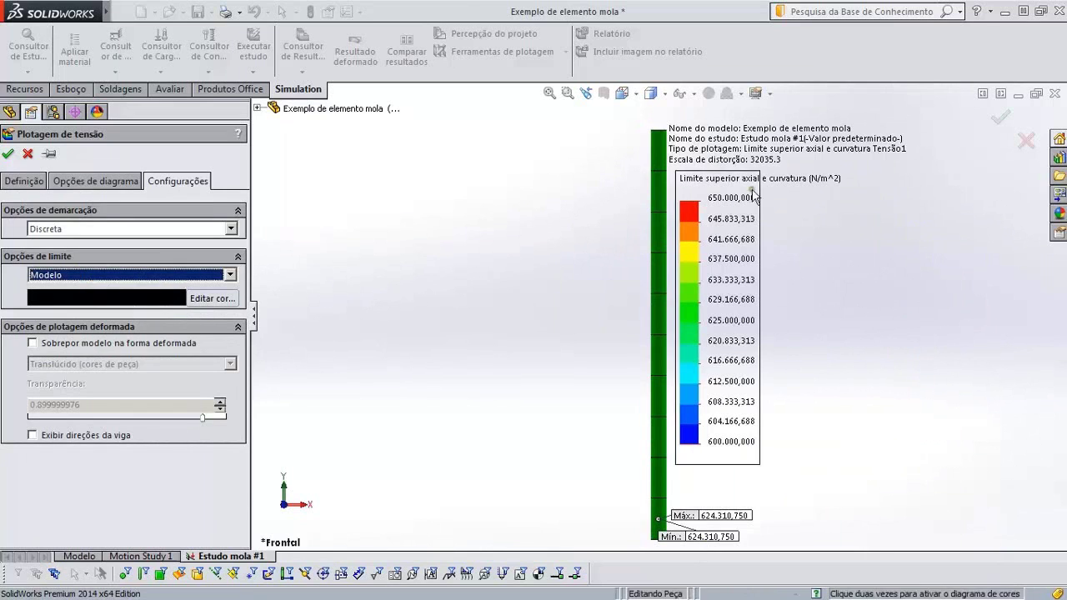
Try the Nenhuma boundary option for the stress plot twice, setting it back to Modelo each time.
{"action": "left_click", "coordinate": [98, 270]}
{"action": "left_click", "coordinate": [86, 290]}
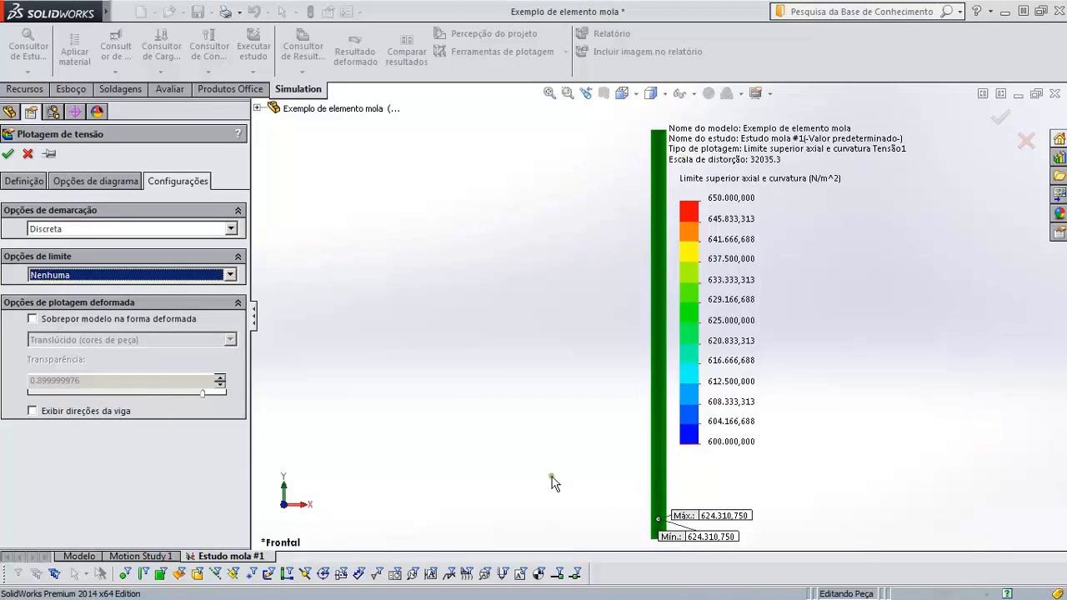
{"action": "left_click", "coordinate": [182, 275]}
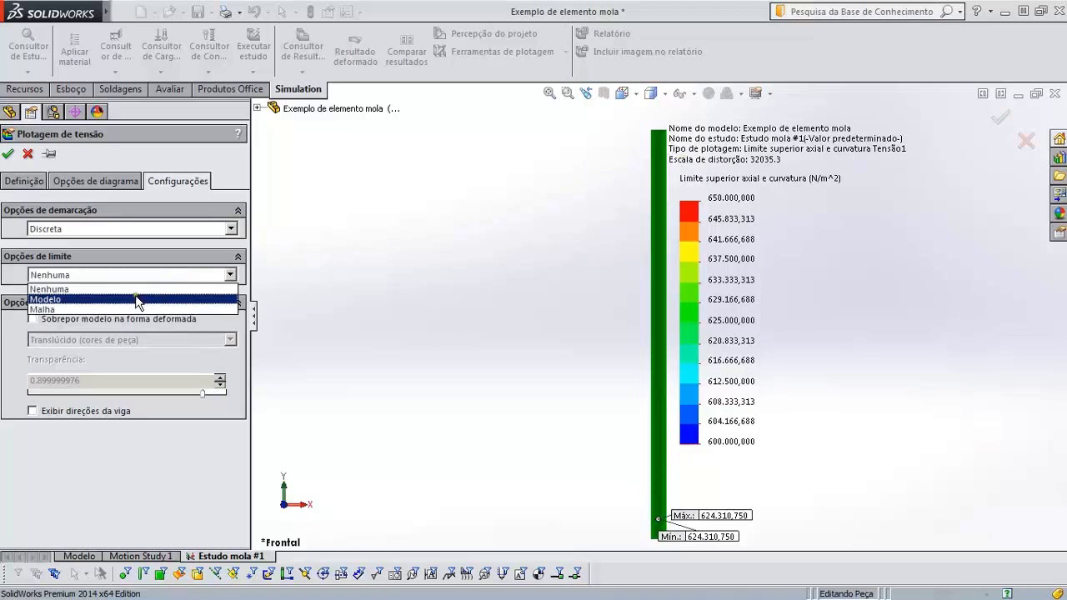
{"action": "left_click", "coordinate": [138, 299]}
{"action": "left_click", "coordinate": [139, 275]}
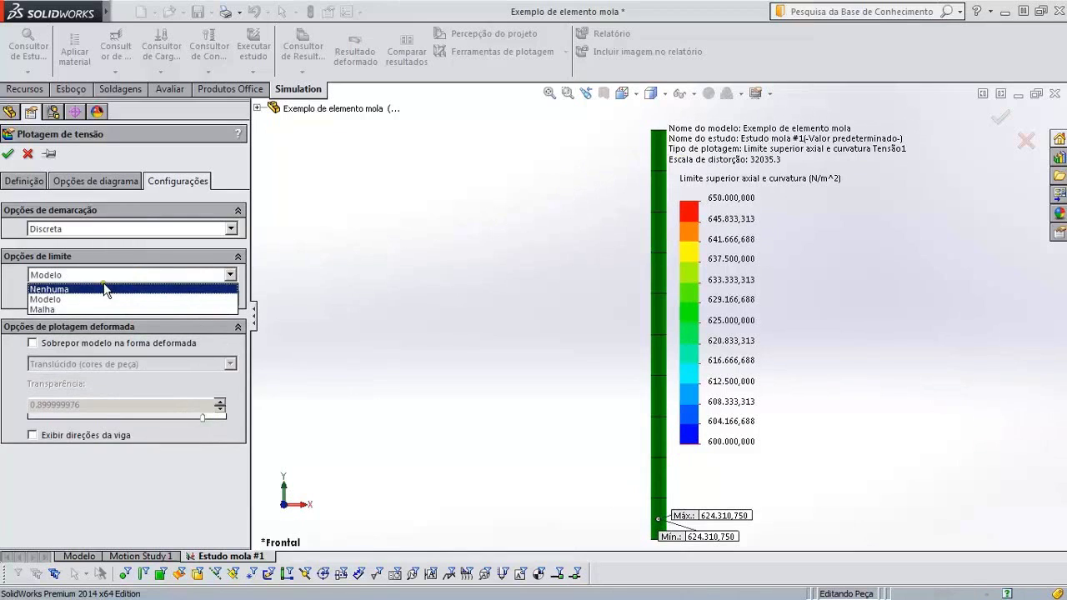
{"action": "left_click", "coordinate": [105, 285]}
{"action": "left_click", "coordinate": [130, 276]}
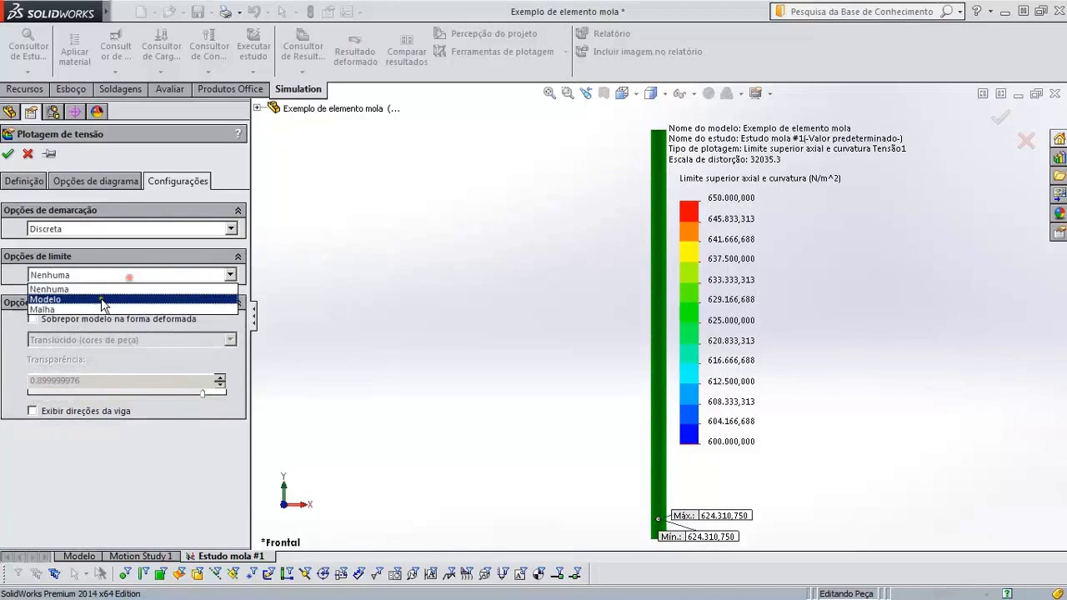
{"action": "left_click", "coordinate": [99, 299]}
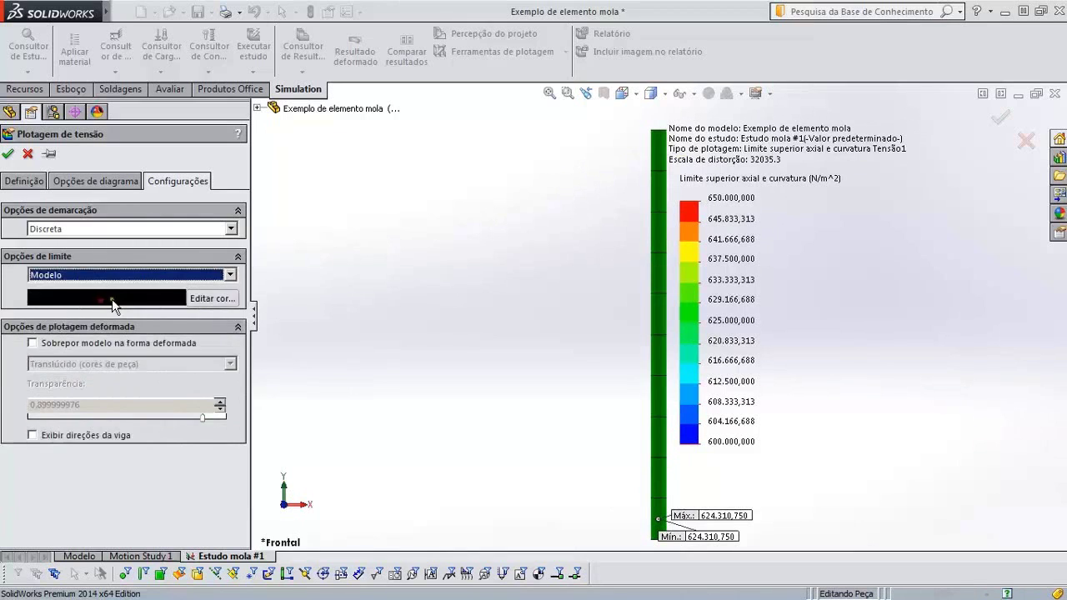
Set the stress plot's model boundary colour to pink and inspect the boundary lines along the bar.
{"action": "left_click", "coordinate": [213, 299]}
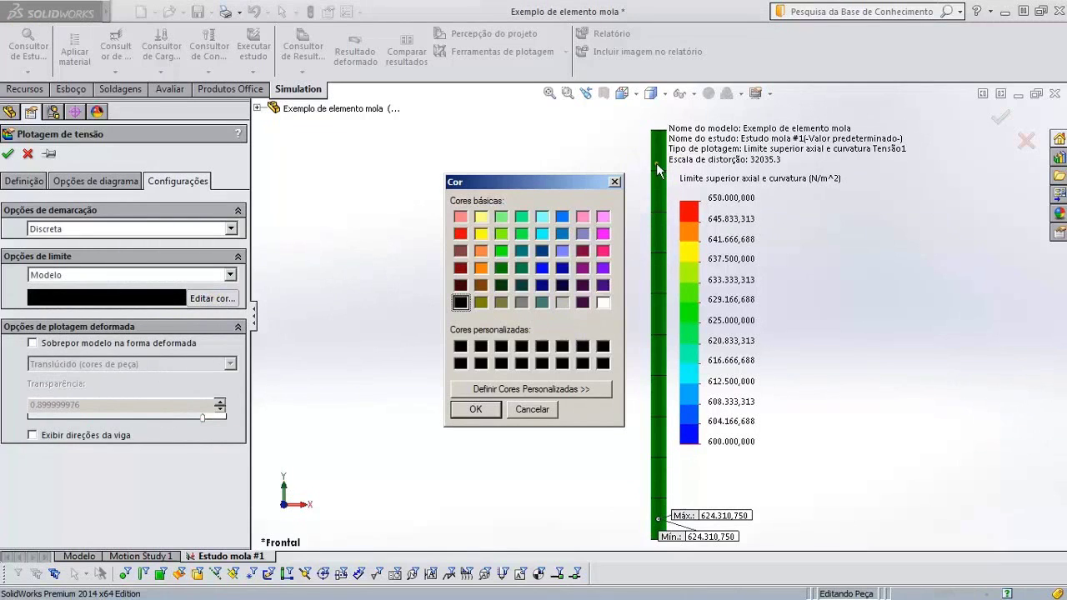
{"action": "left_click", "coordinate": [603, 250]}
{"action": "left_click", "coordinate": [482, 412]}
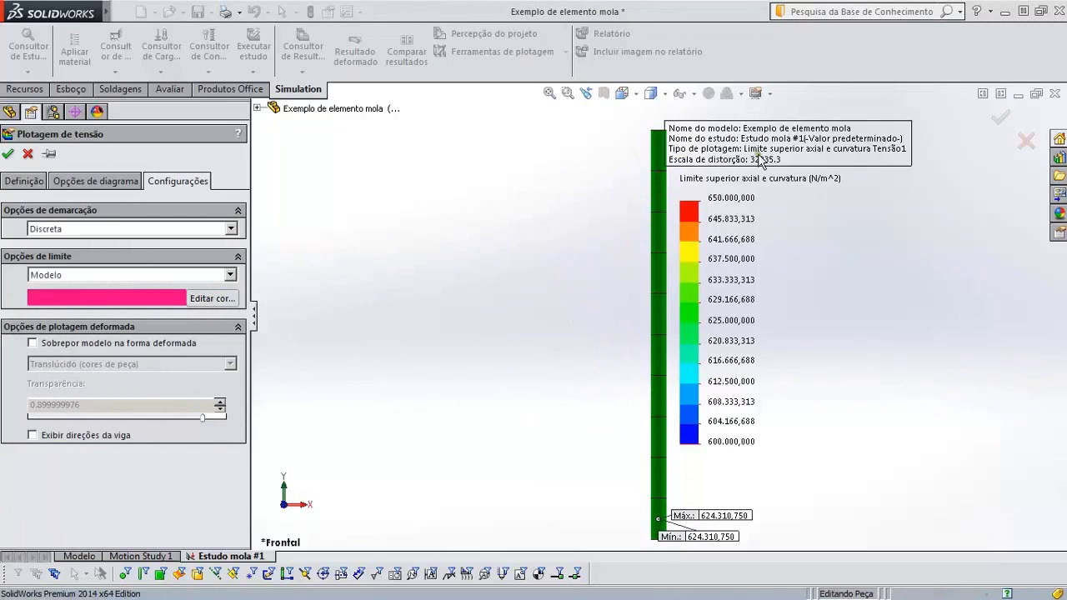
{"action": "scroll", "coordinate": [645, 176], "scroll_direction": "down", "scroll_amount": 6}
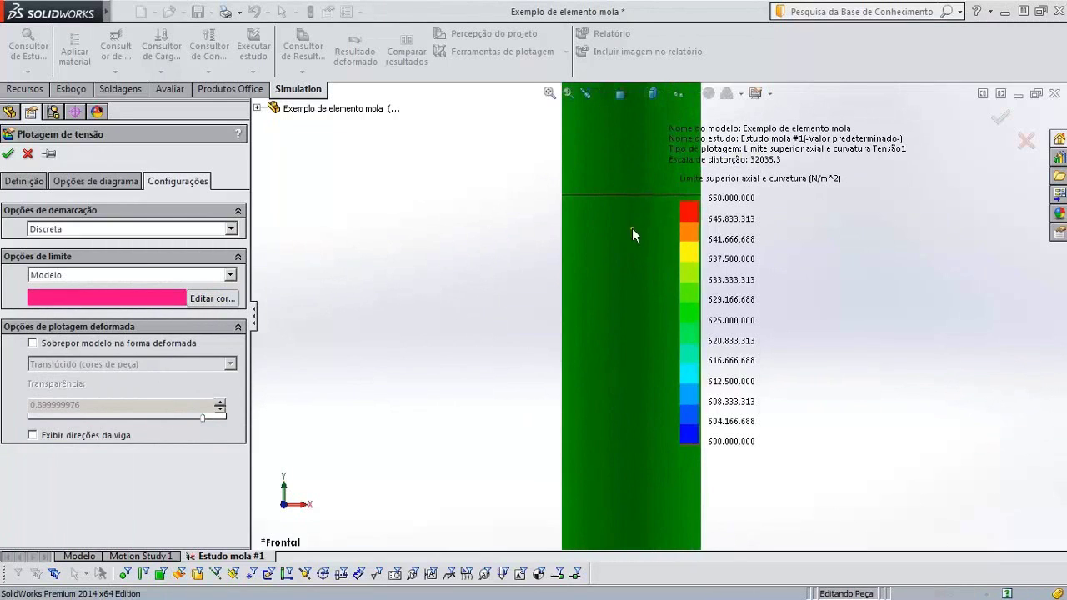
{"action": "scroll", "coordinate": [626, 244], "scroll_direction": "up", "scroll_amount": 6}
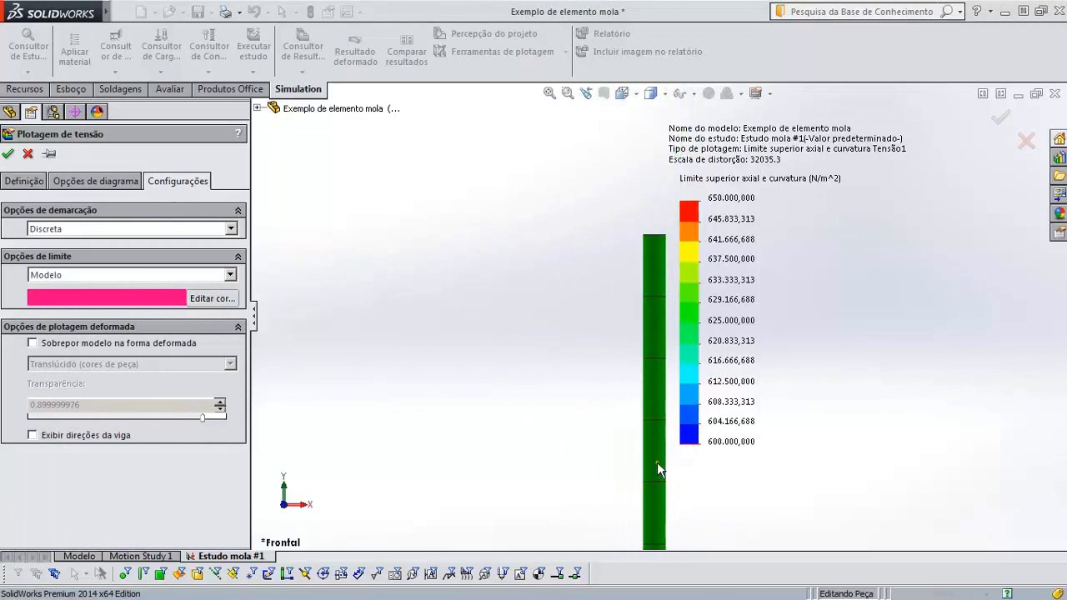
{"action": "scroll", "coordinate": [657, 460], "scroll_direction": "down", "scroll_amount": 3}
{"action": "scroll", "coordinate": [667, 468], "scroll_direction": "down", "scroll_amount": 2}
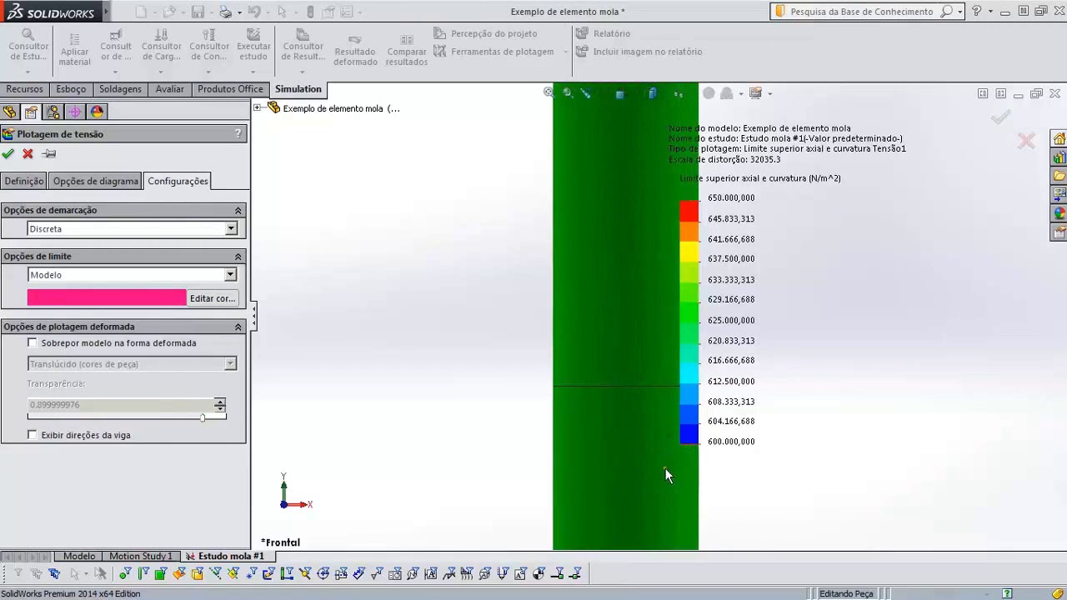
{"action": "scroll", "coordinate": [665, 468], "scroll_direction": "up", "scroll_amount": 3}
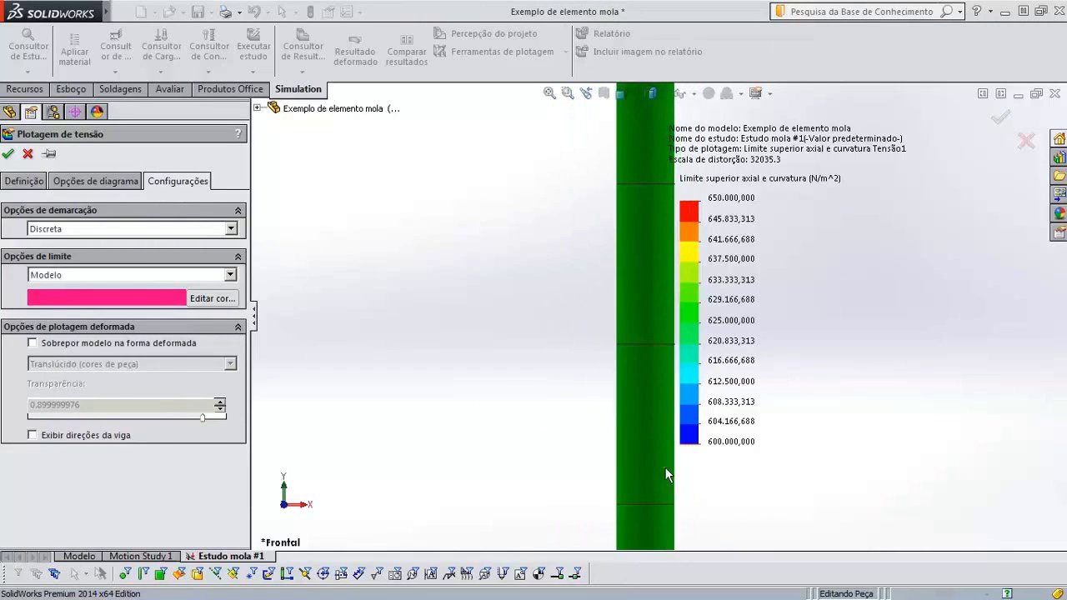
{"action": "left_click", "coordinate": [550, 93]}
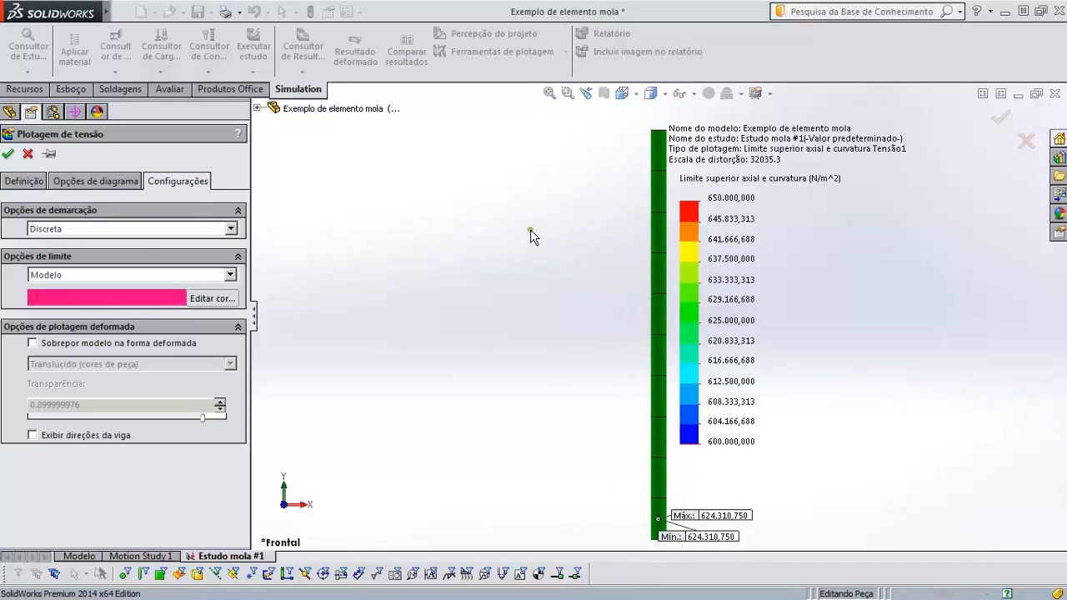
Move the colour legend away from the bar and set the plot's deformed shape to Escala real.
{"action": "left_click", "coordinate": [238, 255]}
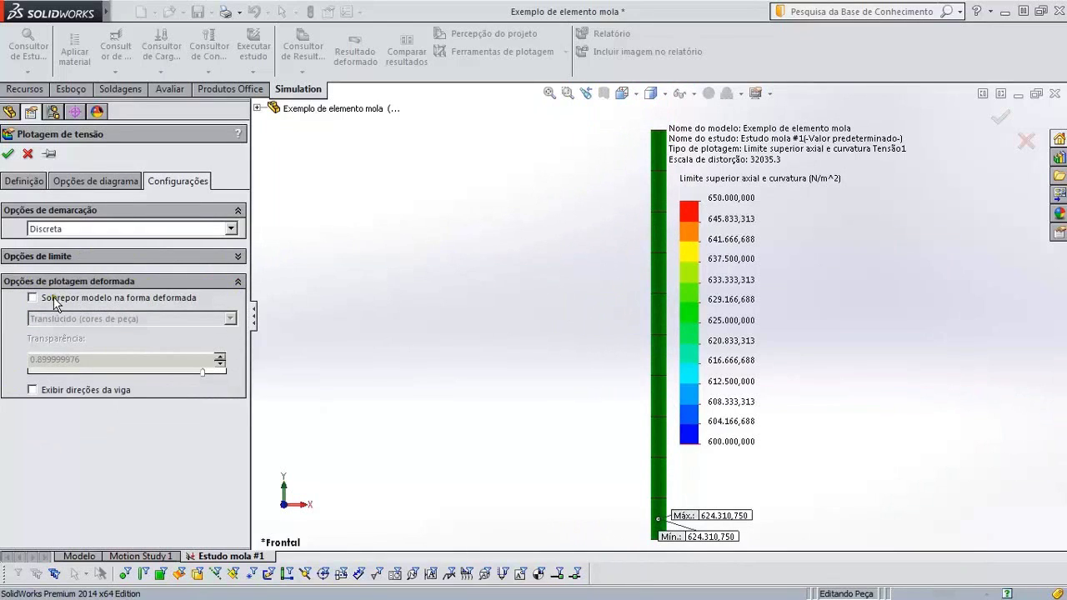
{"action": "left_click_drag", "start_coordinate": [726, 261], "coordinate": [933, 279]}
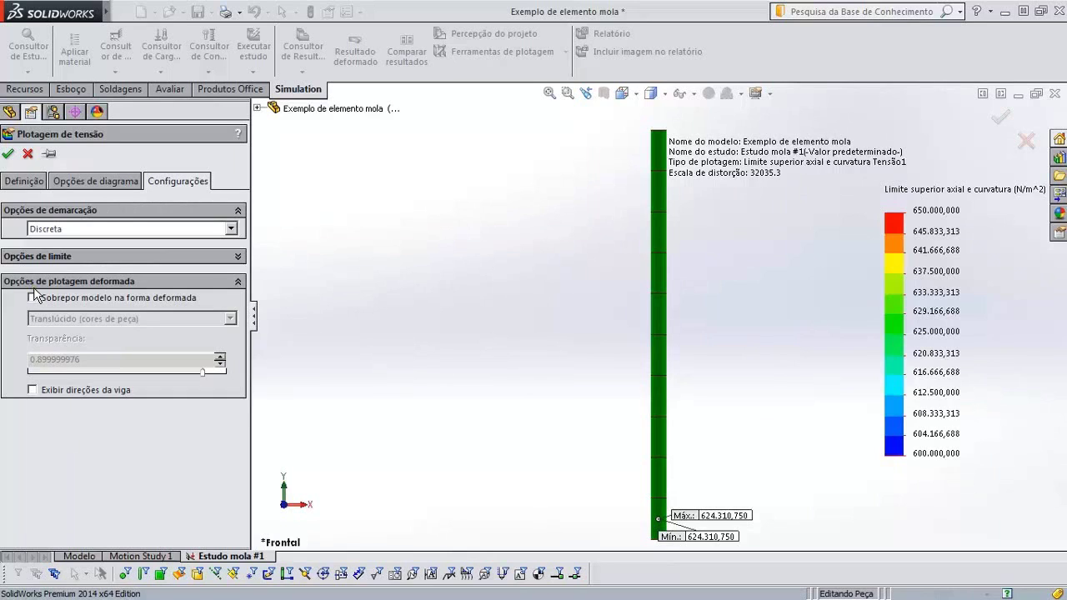
{"action": "left_click", "coordinate": [67, 183]}
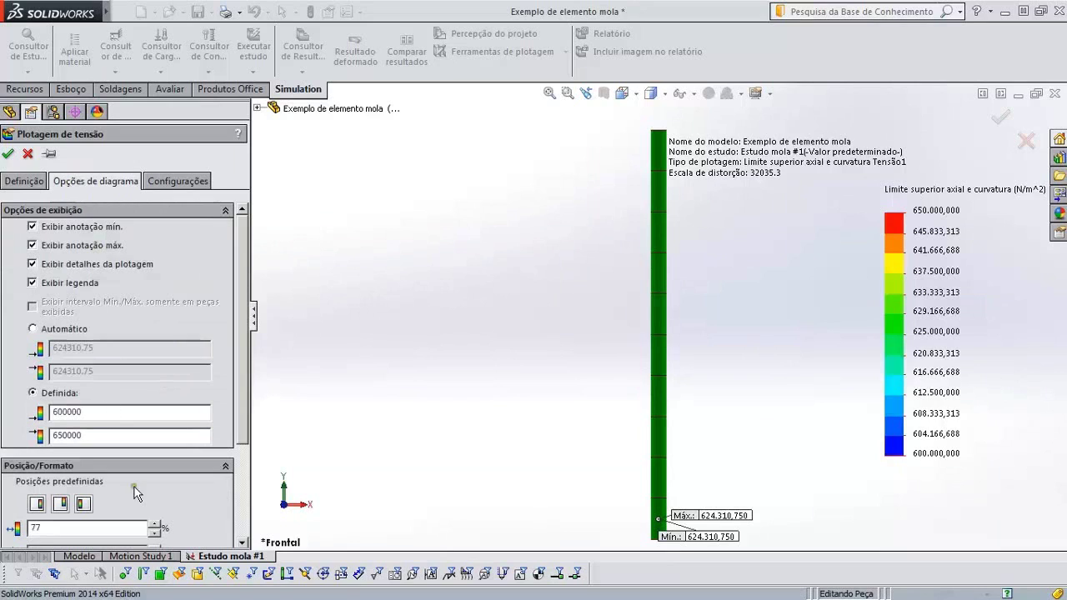
{"action": "left_click", "coordinate": [11, 182]}
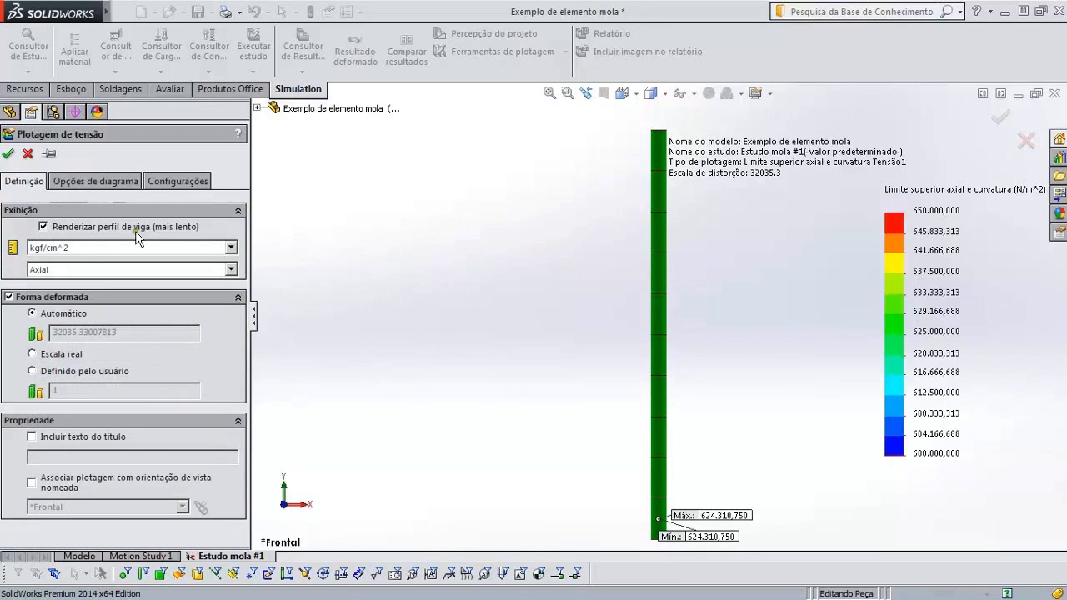
{"action": "left_click", "coordinate": [34, 354]}
{"action": "left_click", "coordinate": [94, 182]}
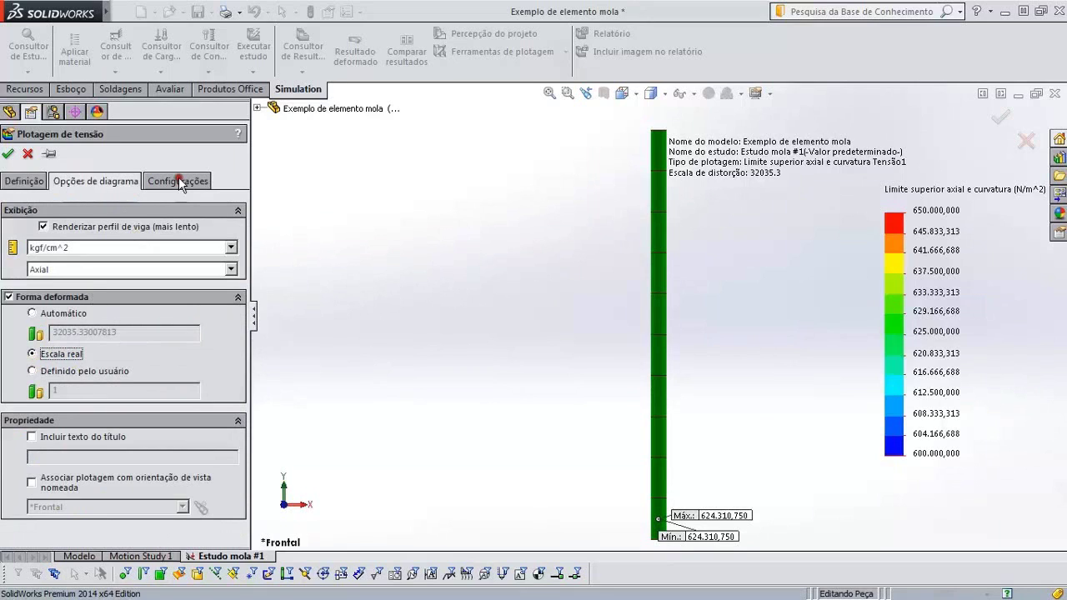
{"action": "left_click", "coordinate": [179, 182]}
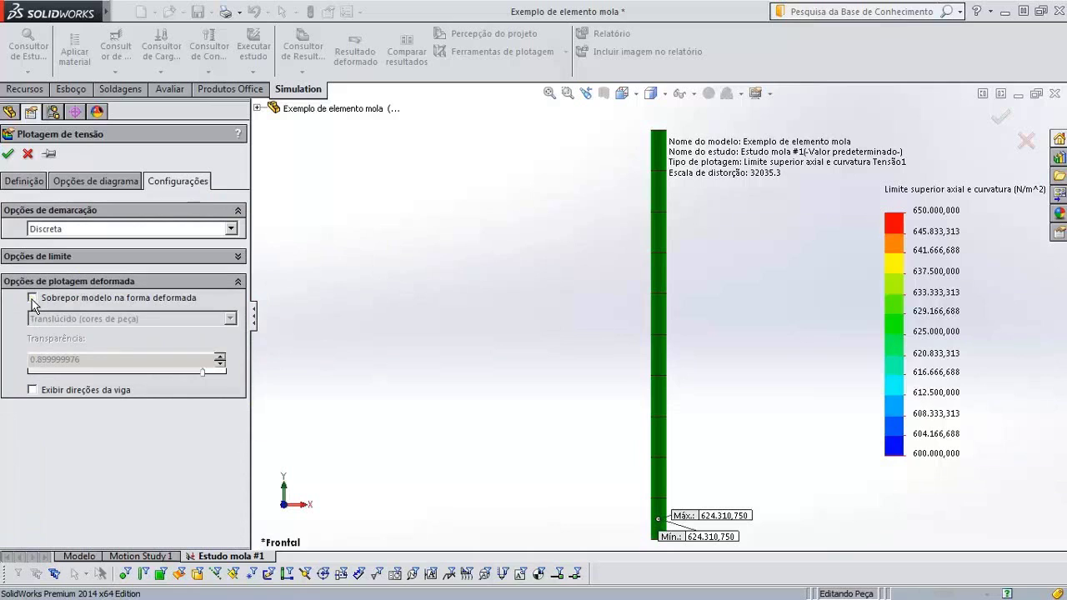
Superimpose the model on the deformed shape as Translúcido (cores de peça) with a transparency of 0.4.
{"action": "left_click", "coordinate": [33, 299]}
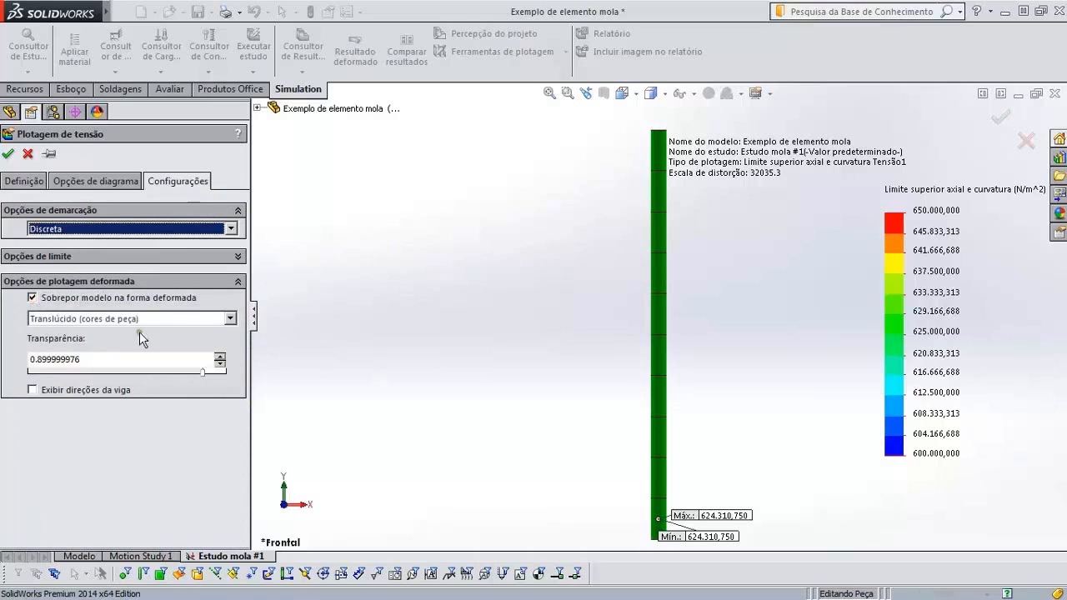
{"action": "left_click", "coordinate": [66, 323]}
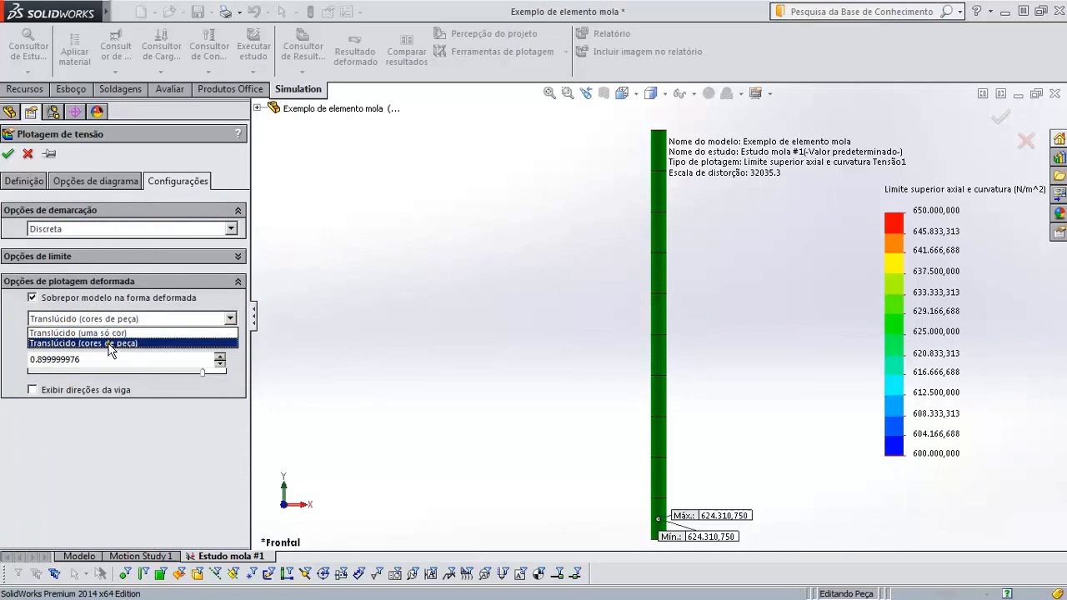
{"action": "left_click", "coordinate": [109, 343]}
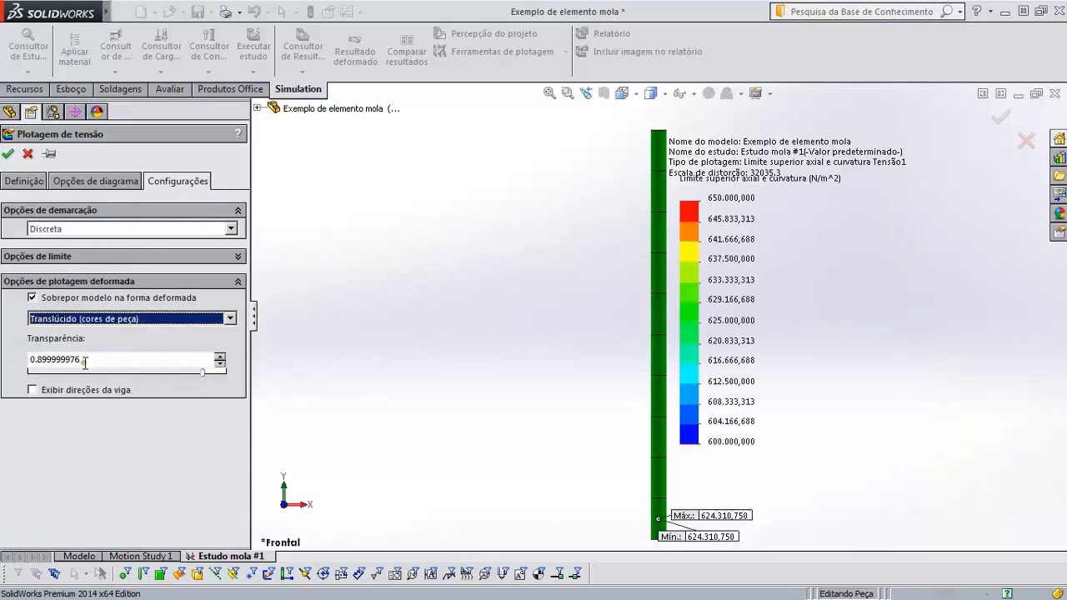
{"action": "left_click_drag", "start_coordinate": [202, 372], "coordinate": [111, 394]}
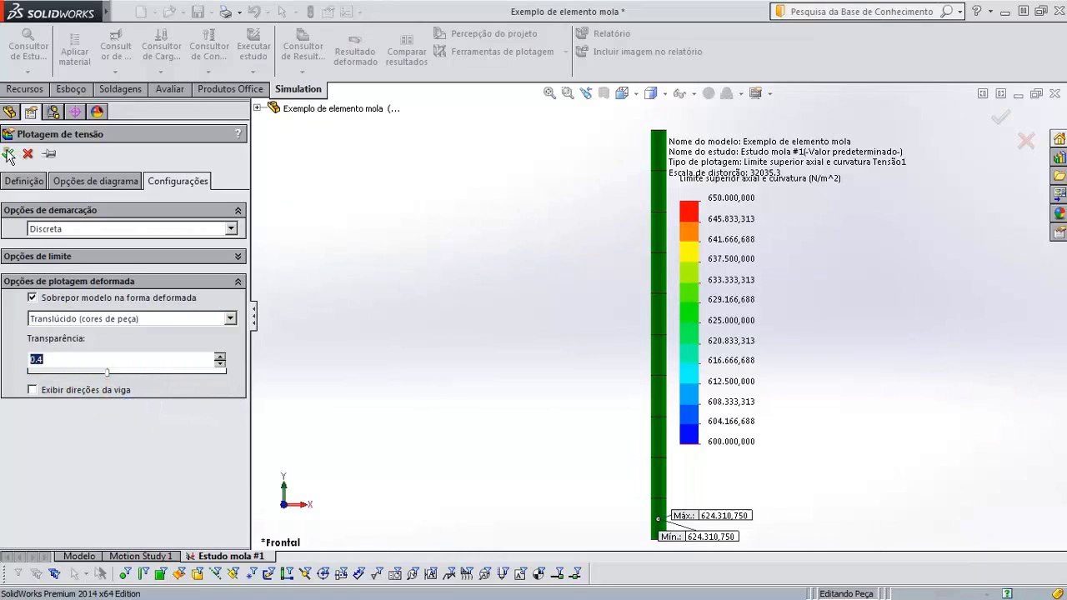
Try displaying the beam directions on the bar's stress plot and turn them off again.
{"action": "left_click", "coordinate": [33, 390]}
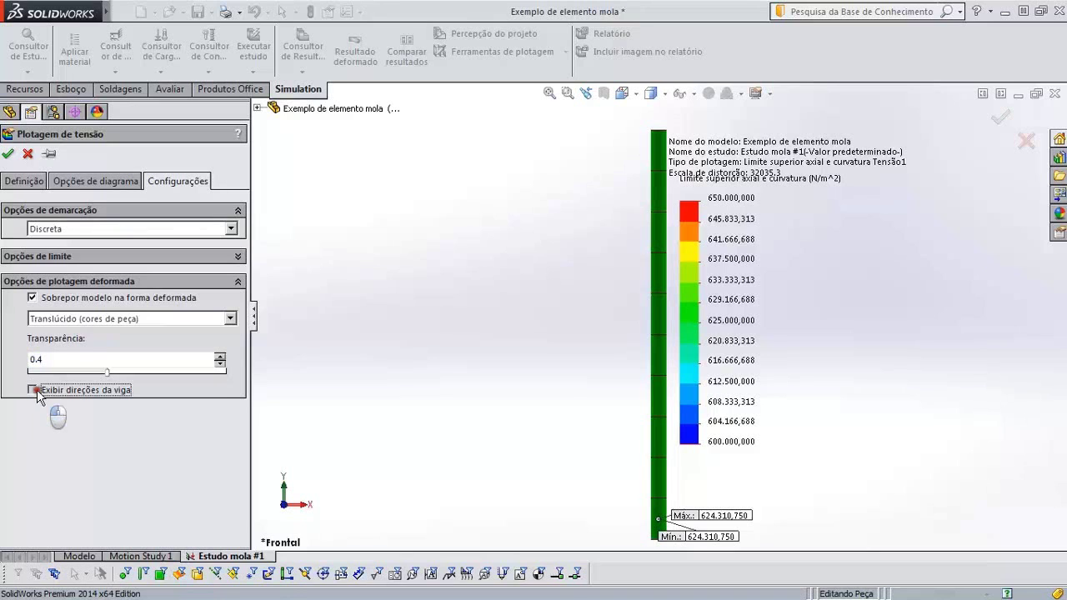
{"action": "middle_click_drag", "start_coordinate": [658, 275], "coordinate": [619, 300]}
{"action": "scroll", "coordinate": [609, 308], "scroll_direction": "down", "scroll_amount": 3}
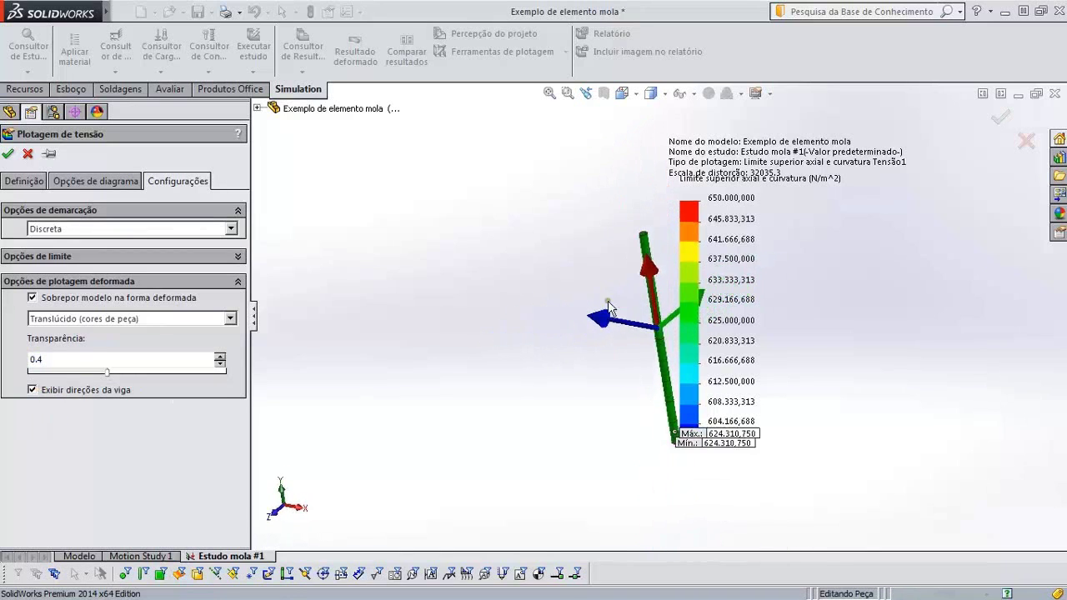
{"action": "left_click", "coordinate": [33, 390]}
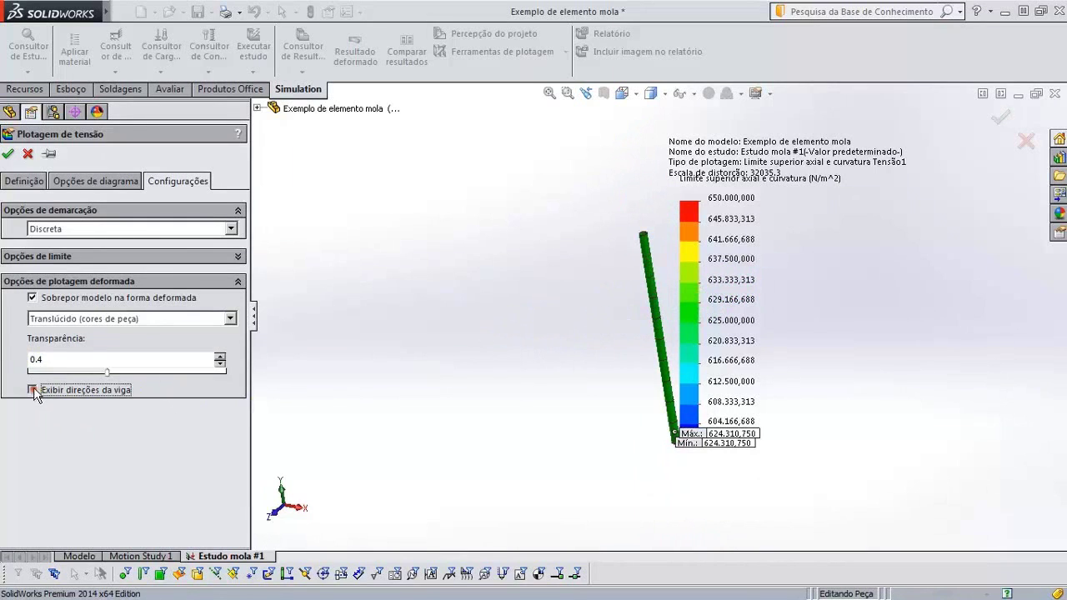
Apply the stress plot settings and move the colour legend clear of the bar.
{"action": "left_click", "coordinate": [10, 154]}
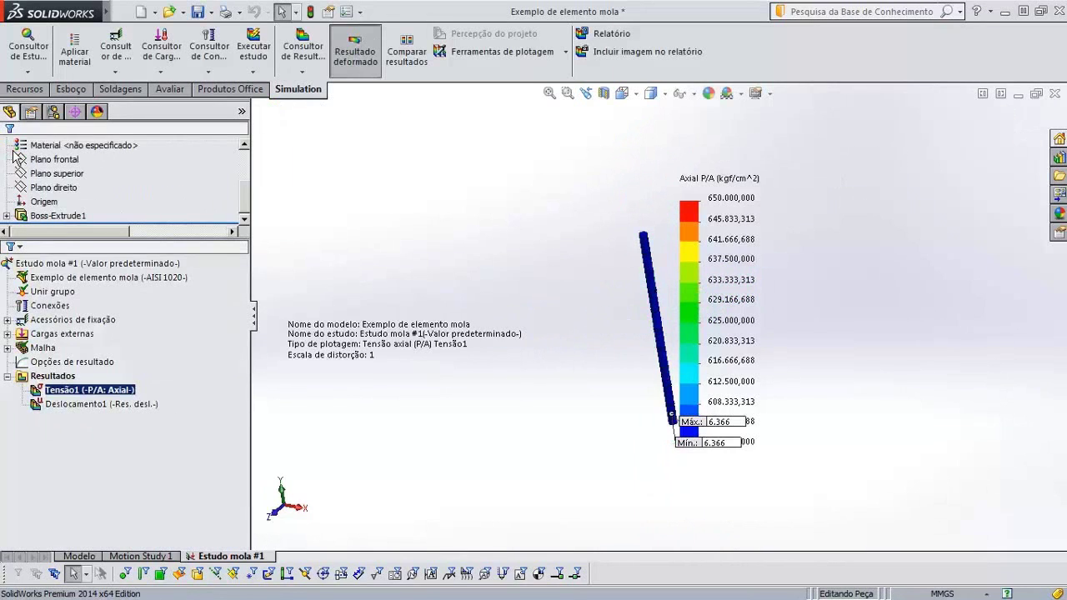
{"action": "left_click_drag", "start_coordinate": [742, 244], "coordinate": [926, 210]}
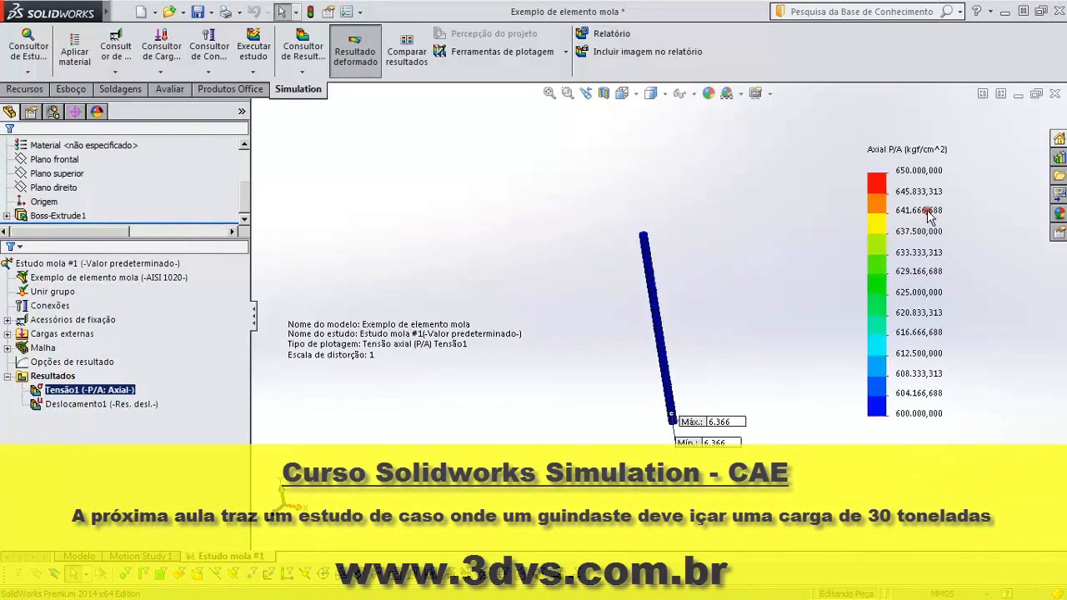
{"action": "left_click", "coordinate": [622, 93]}
{"action": "left_click", "coordinate": [666, 250]}
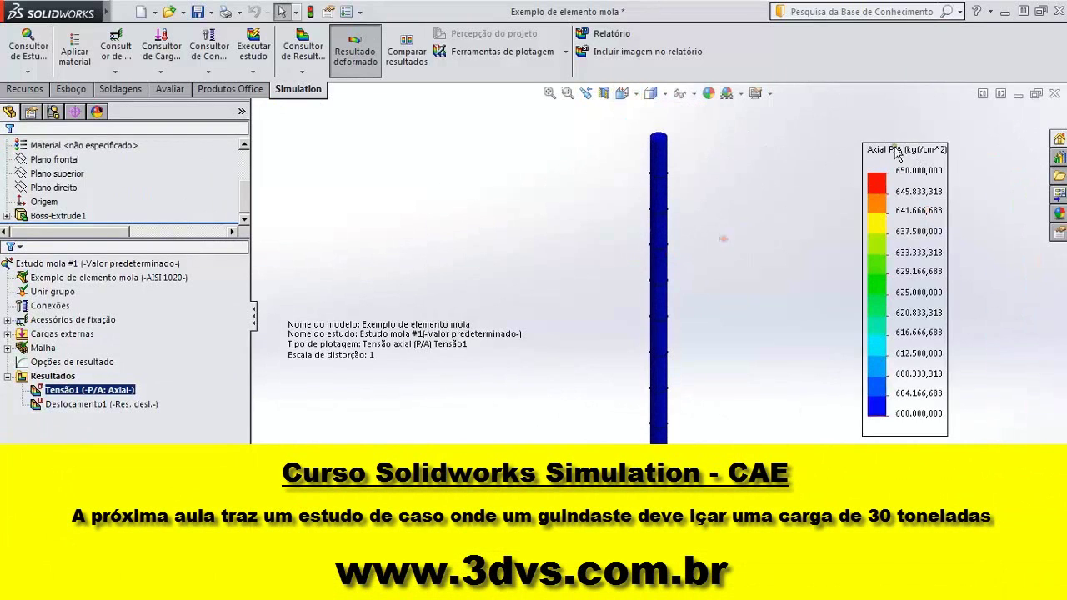